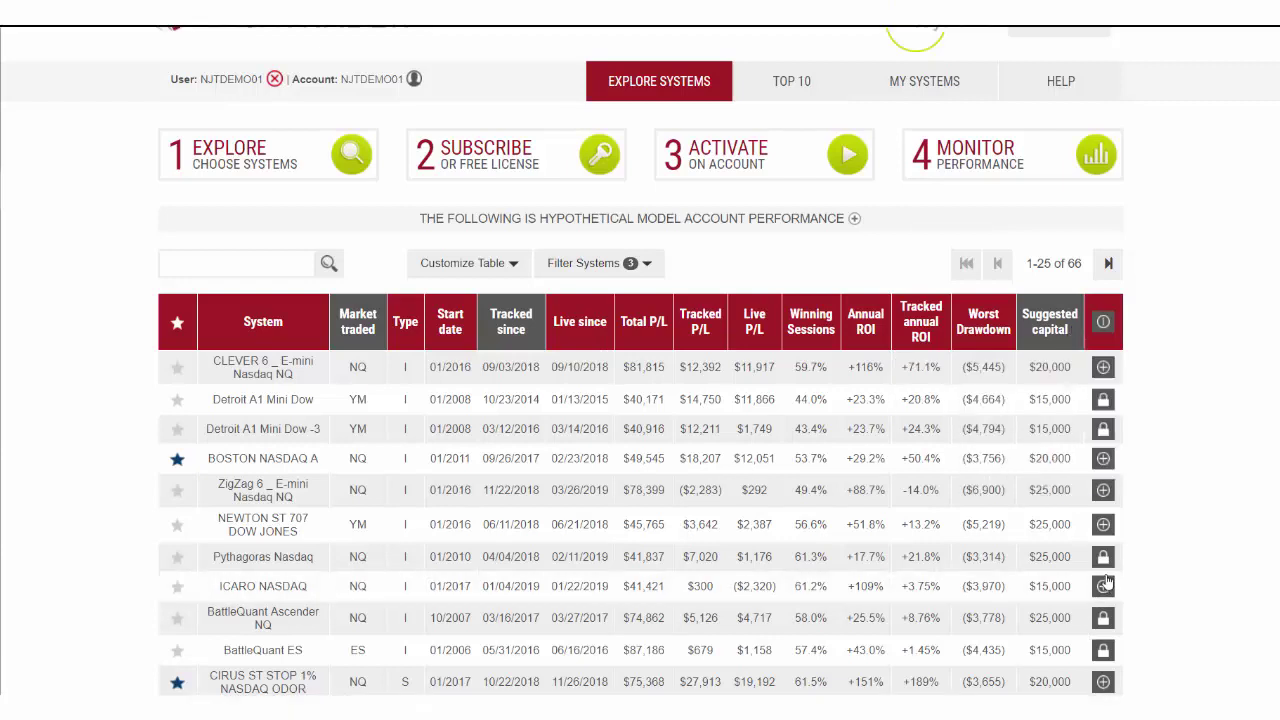
- Open the Detroit A1 Mini Dow -3 performance page from its lock-icon menu in Explore Systems
{"action": "left_click", "coordinate": [1103, 431]}
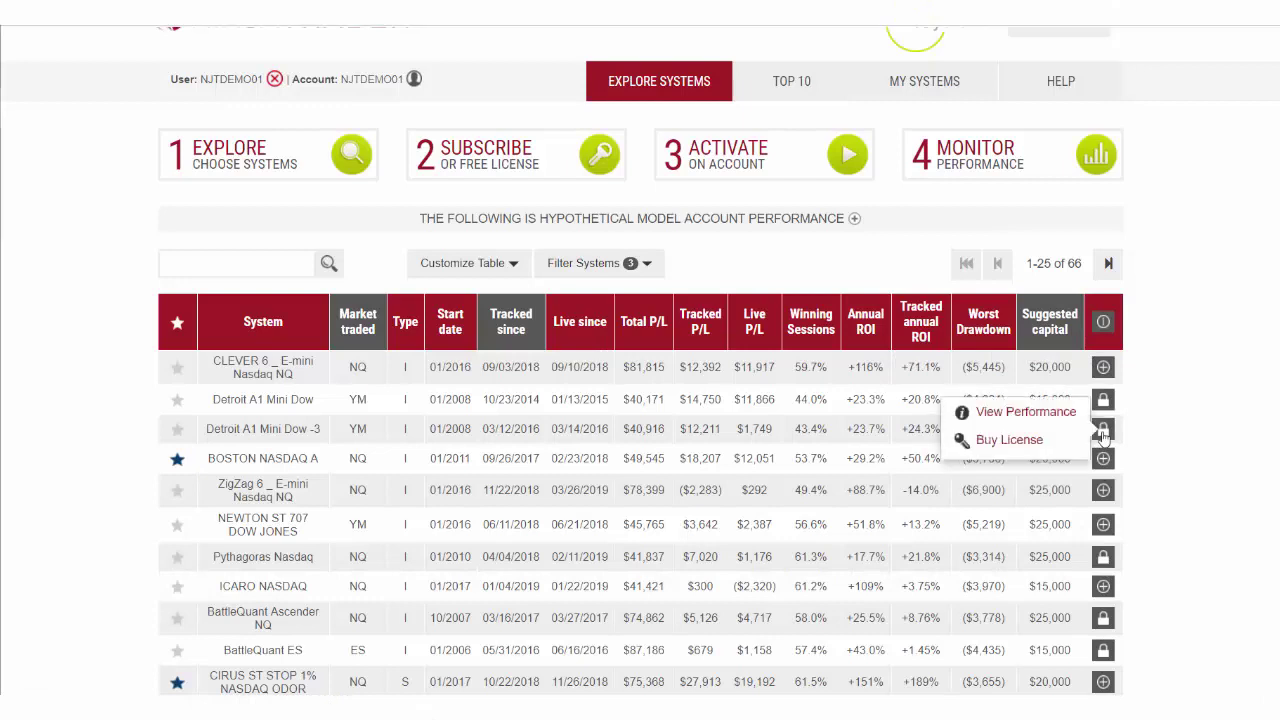
{"action": "left_click", "coordinate": [1041, 418]}
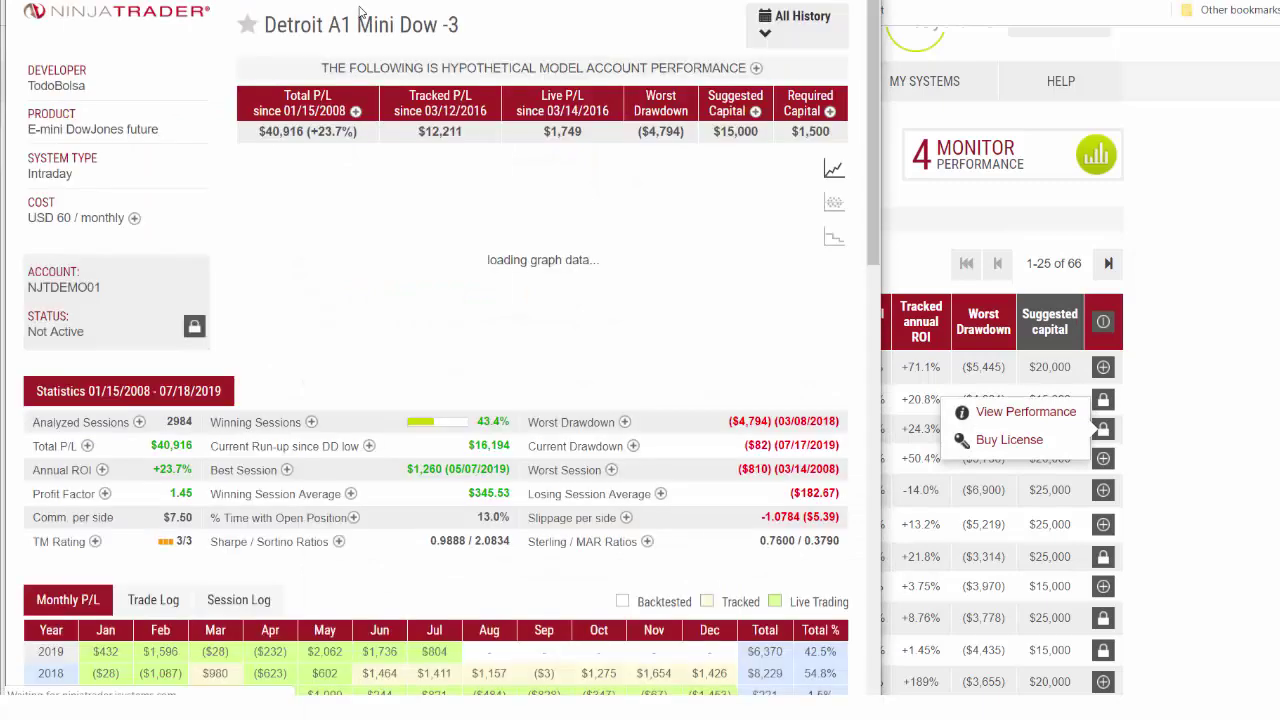
- Buy a license and subscribe to the 60 USD/month single-system plan for Detroit A1 Mini Dow -3
{"action": "left_click", "coordinate": [195, 328]}
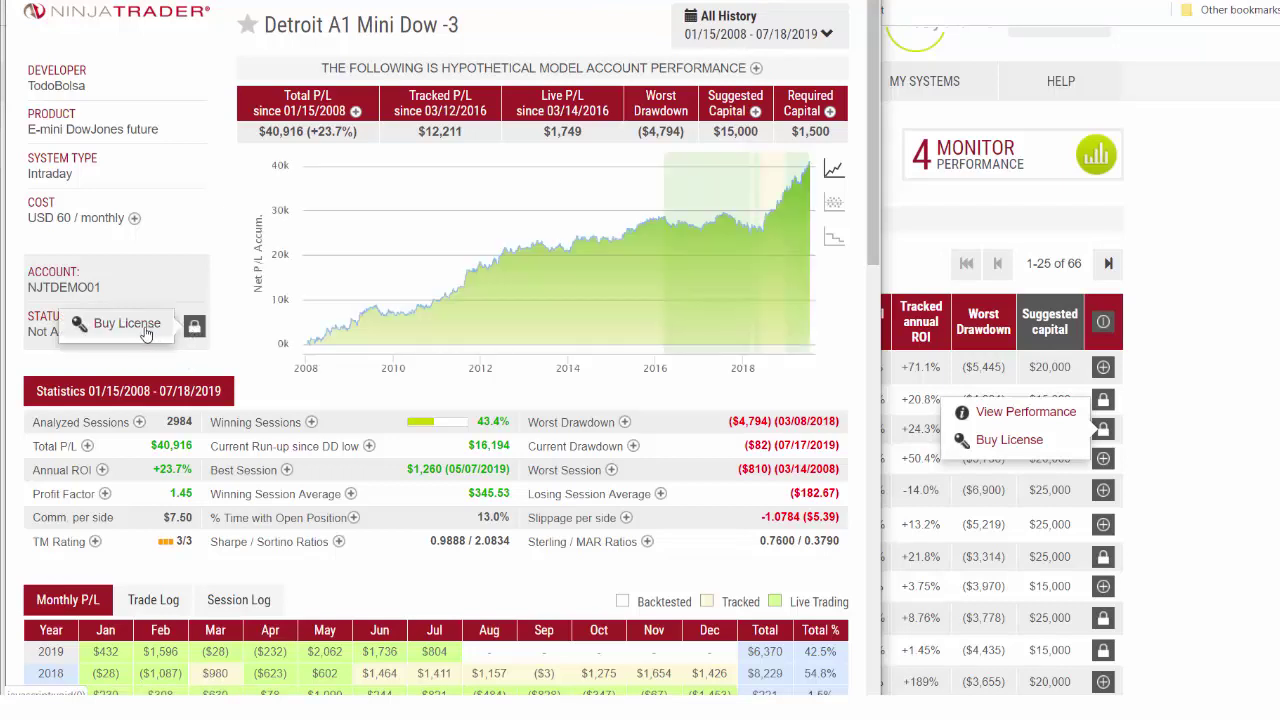
{"action": "left_click", "coordinate": [145, 333]}
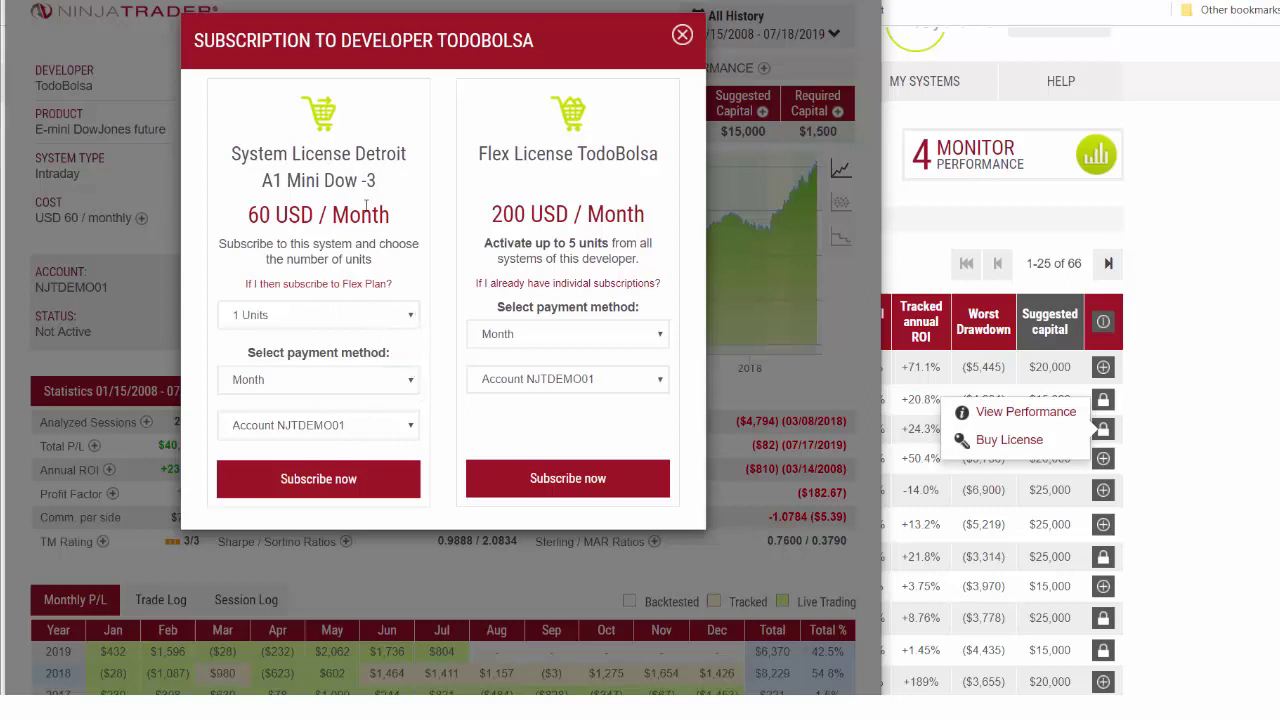
{"action": "left_click", "coordinate": [319, 490]}
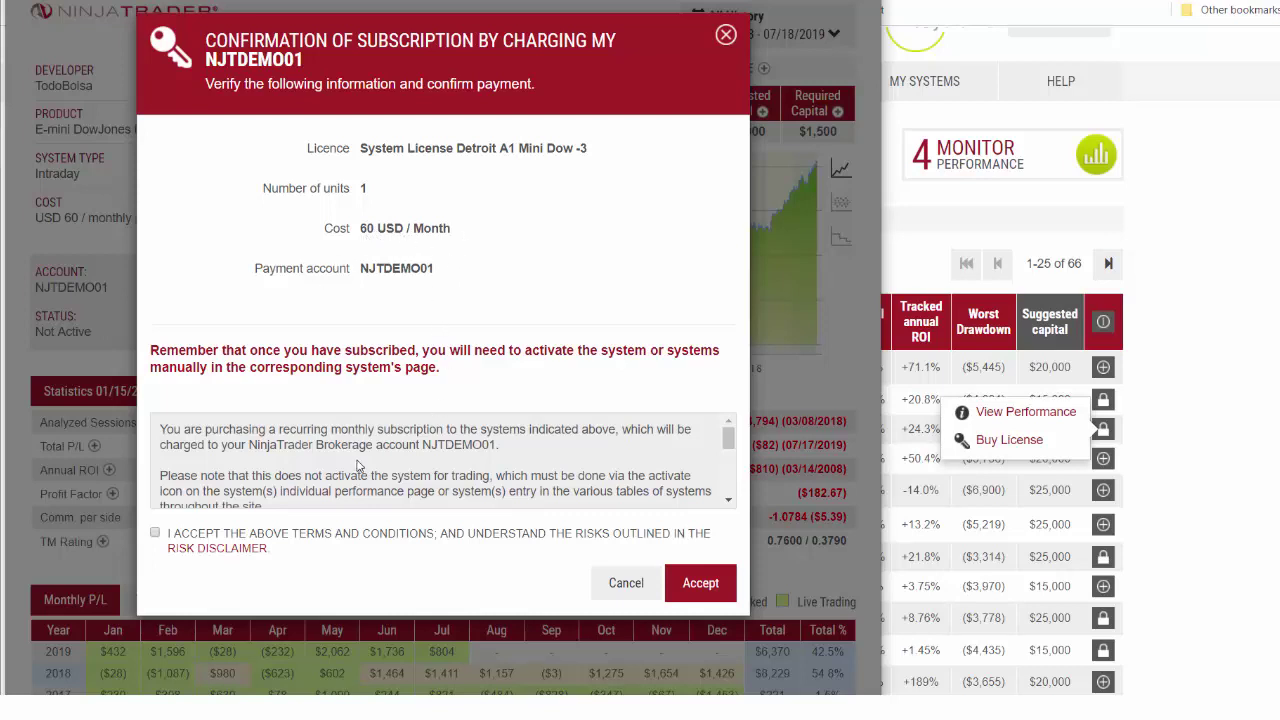
{"action": "scroll", "coordinate": [367, 444], "scroll_direction": "down", "scroll_amount": 10}
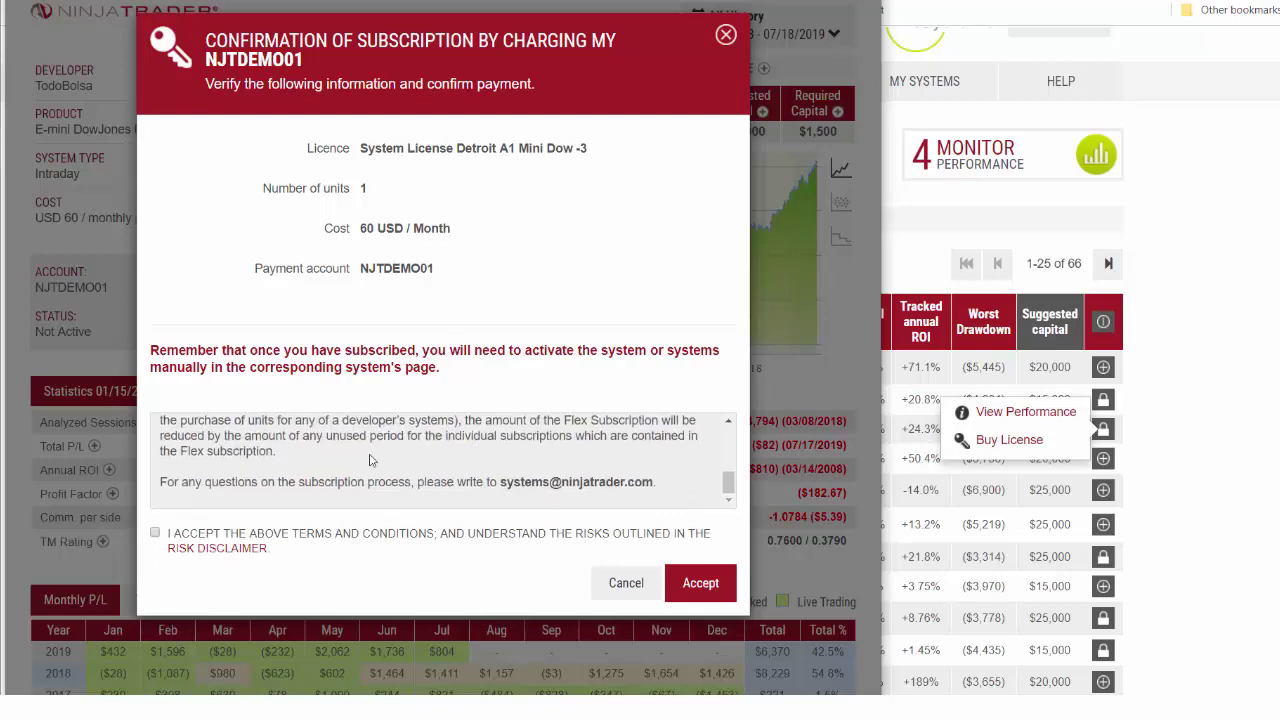
{"action": "left_click", "coordinate": [155, 535]}
{"action": "left_click", "coordinate": [697, 585]}
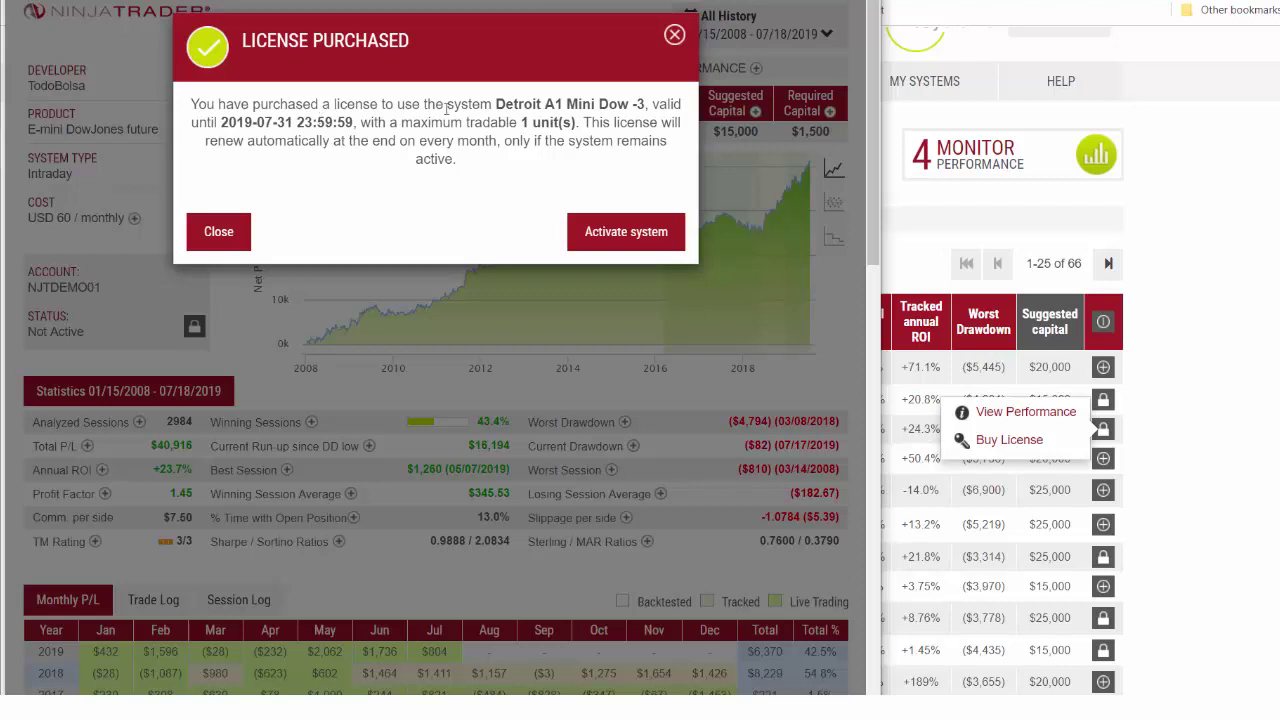
- Activate the system with Immediate Activation and multiplier 1, accepting the activation terms
{"action": "left_click", "coordinate": [603, 235]}
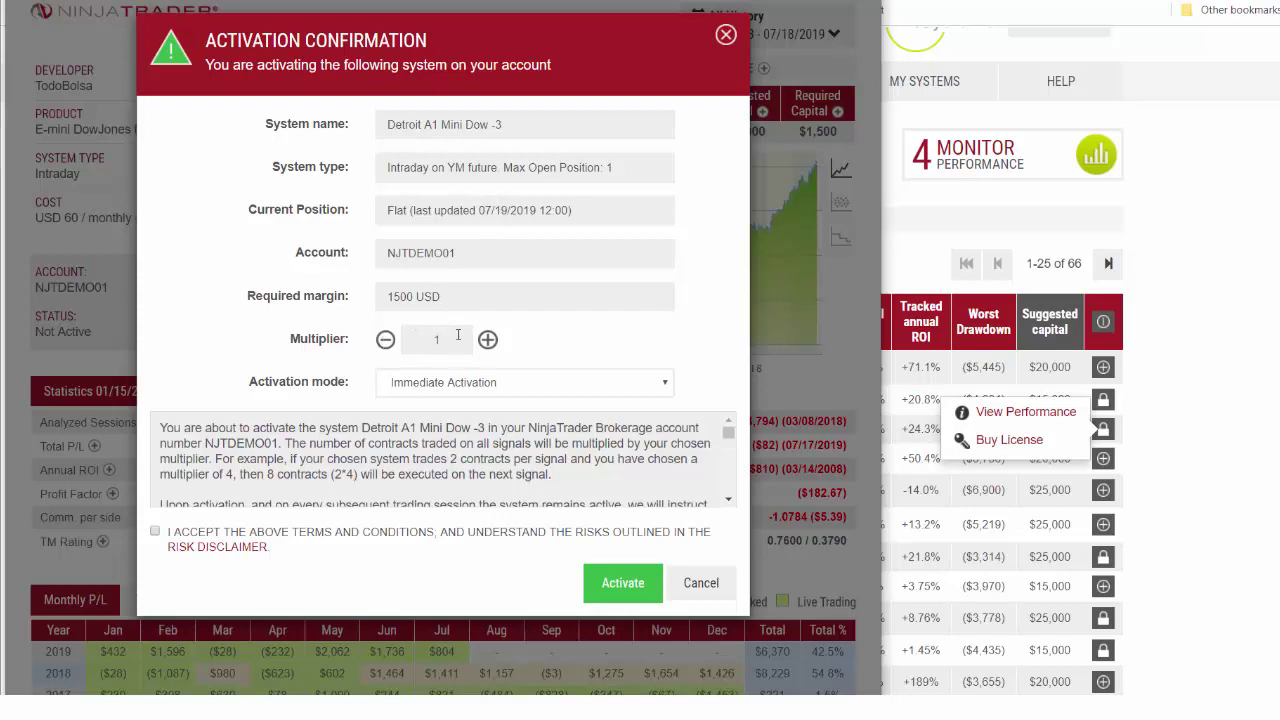
{"action": "left_click", "coordinate": [666, 384]}
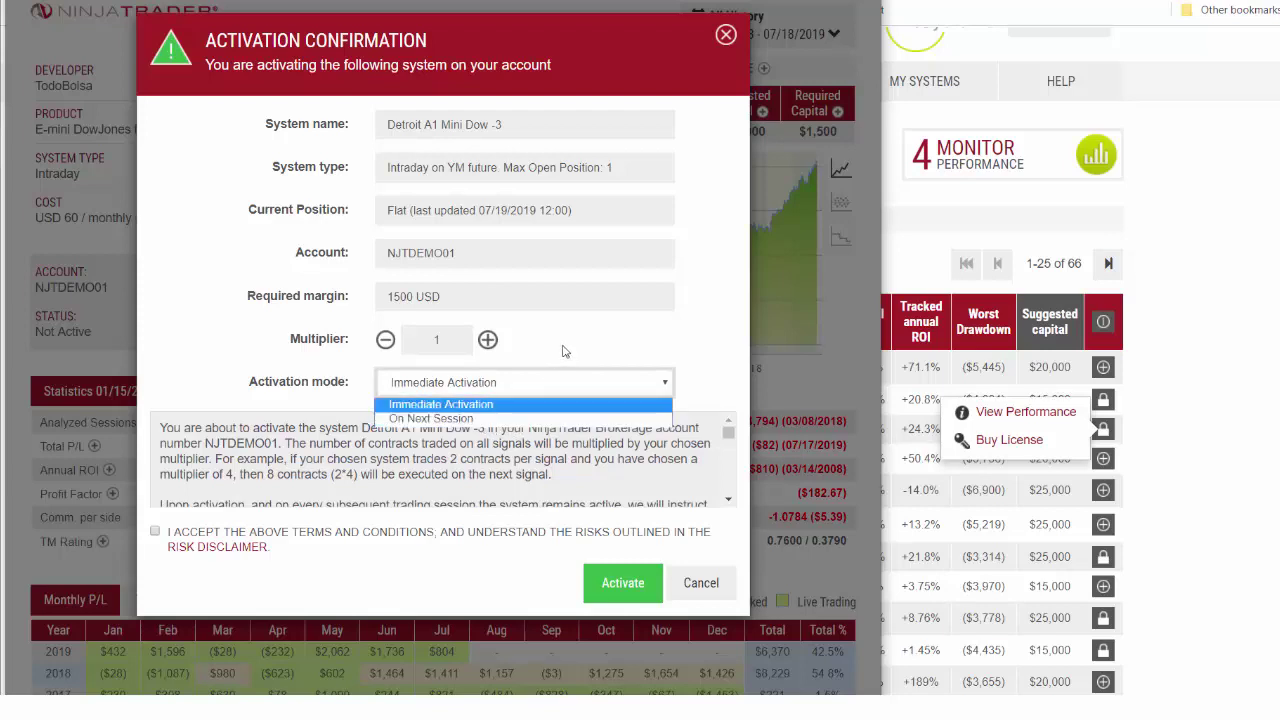
{"action": "left_click", "coordinate": [504, 381]}
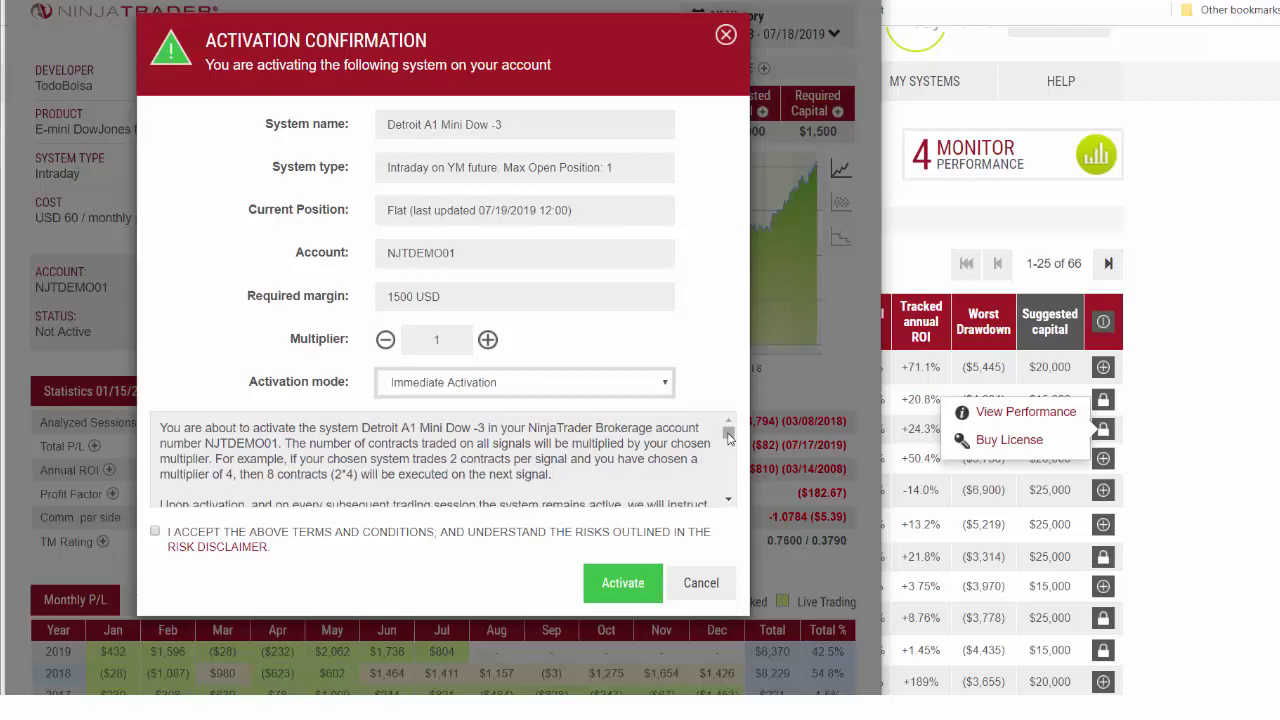
{"action": "left_click_drag", "start_coordinate": [728, 437], "coordinate": [724, 494]}
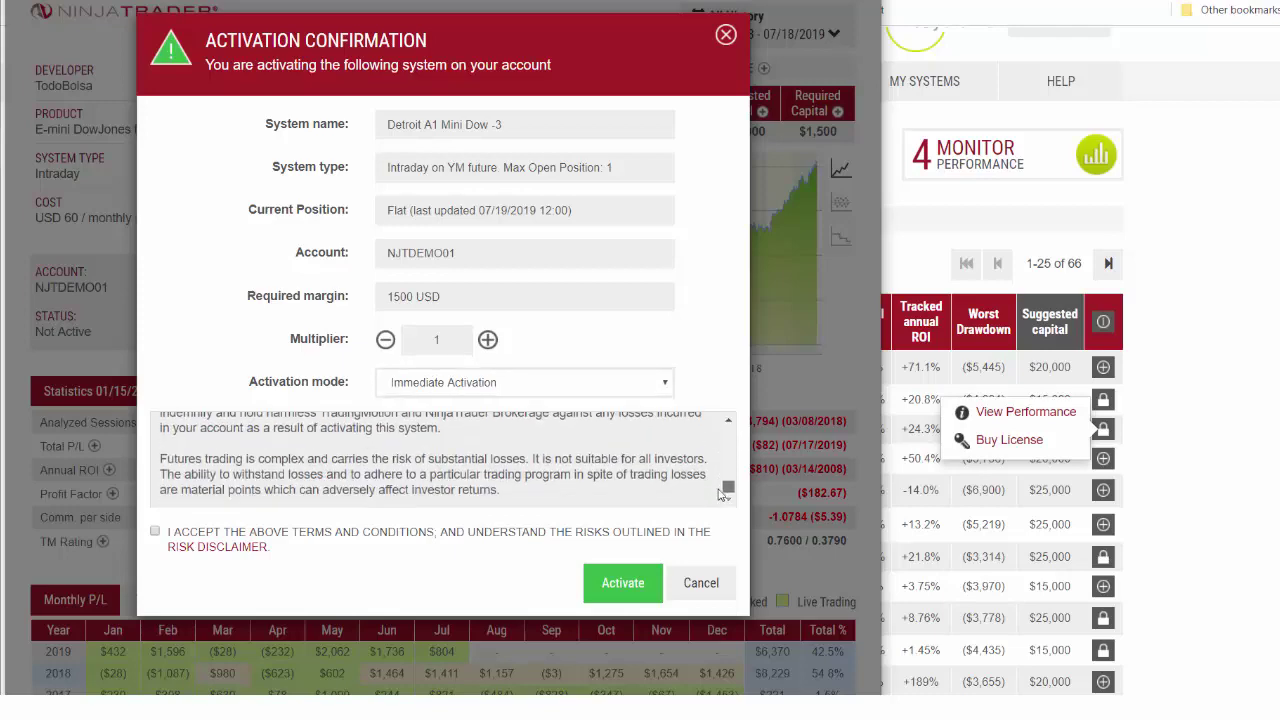
{"action": "left_click", "coordinate": [226, 540]}
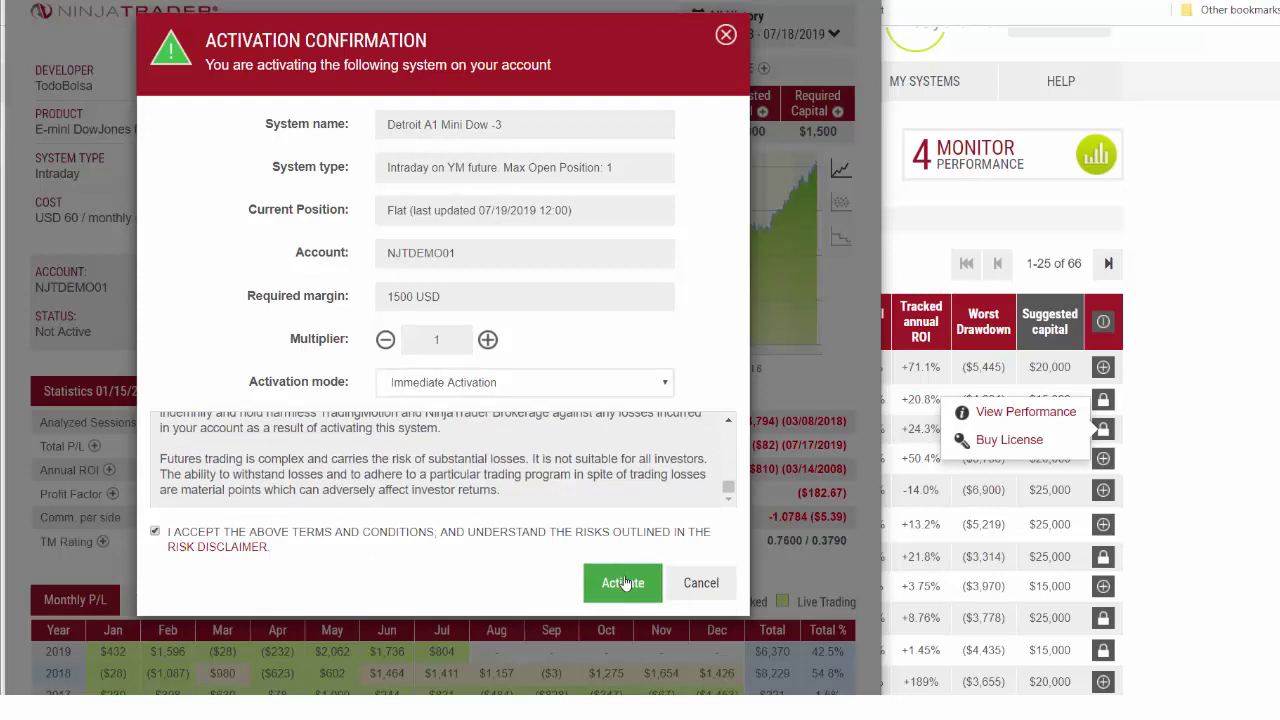
{"action": "left_click", "coordinate": [623, 583]}
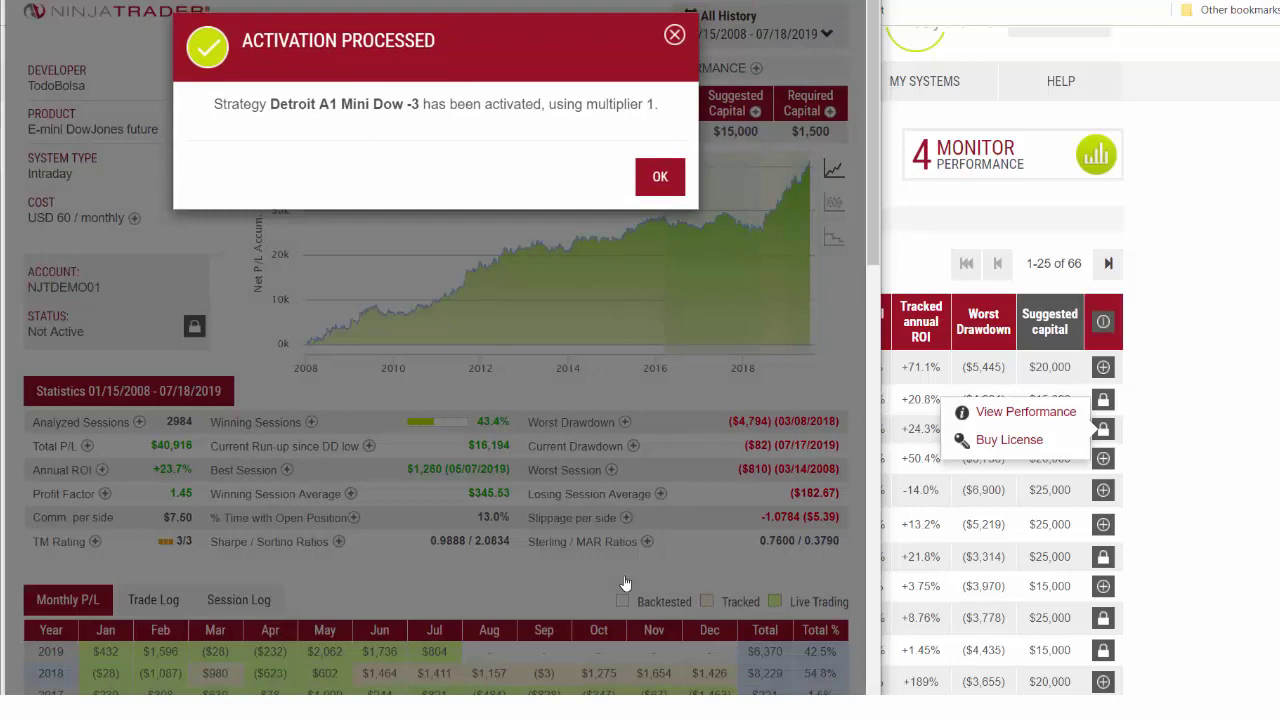
- Dismiss the activation confirmation and scroll to Detroit A1 Mini Dow -3 under YM E-mini DowJones Future
{"action": "left_click", "coordinate": [659, 180]}
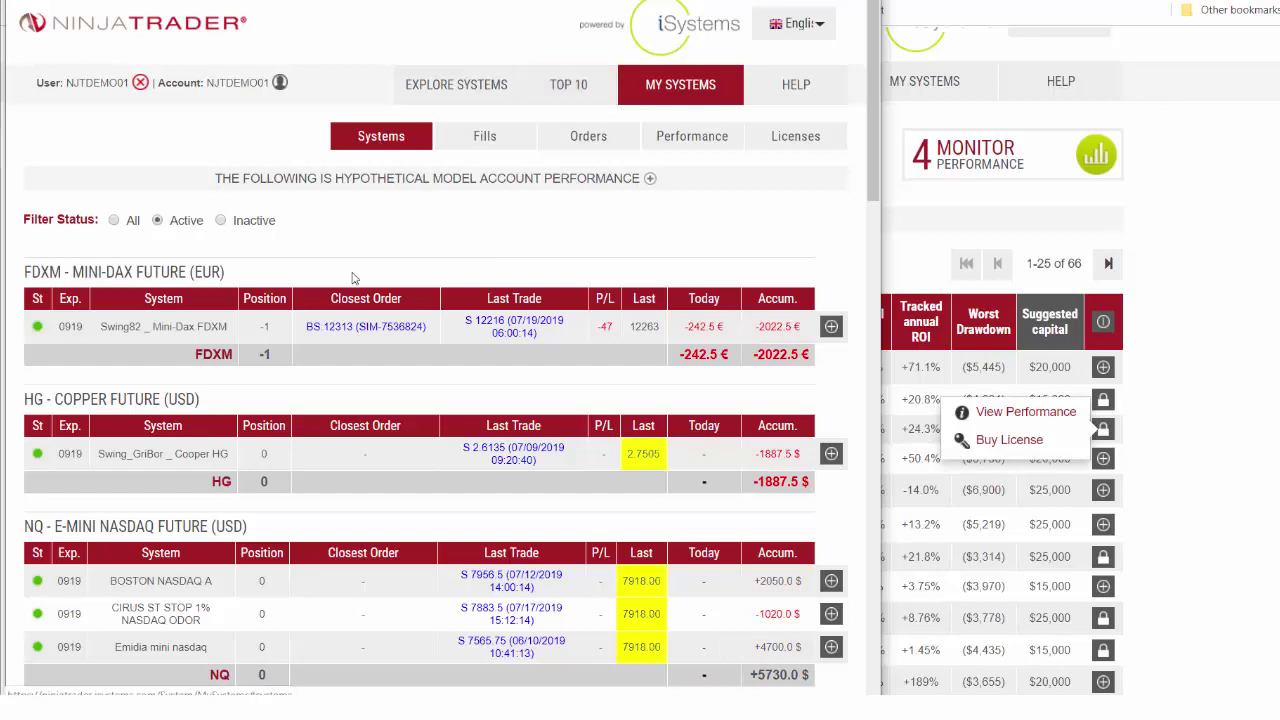
{"action": "scroll", "coordinate": [352, 278], "scroll_direction": "down", "scroll_amount": 6}
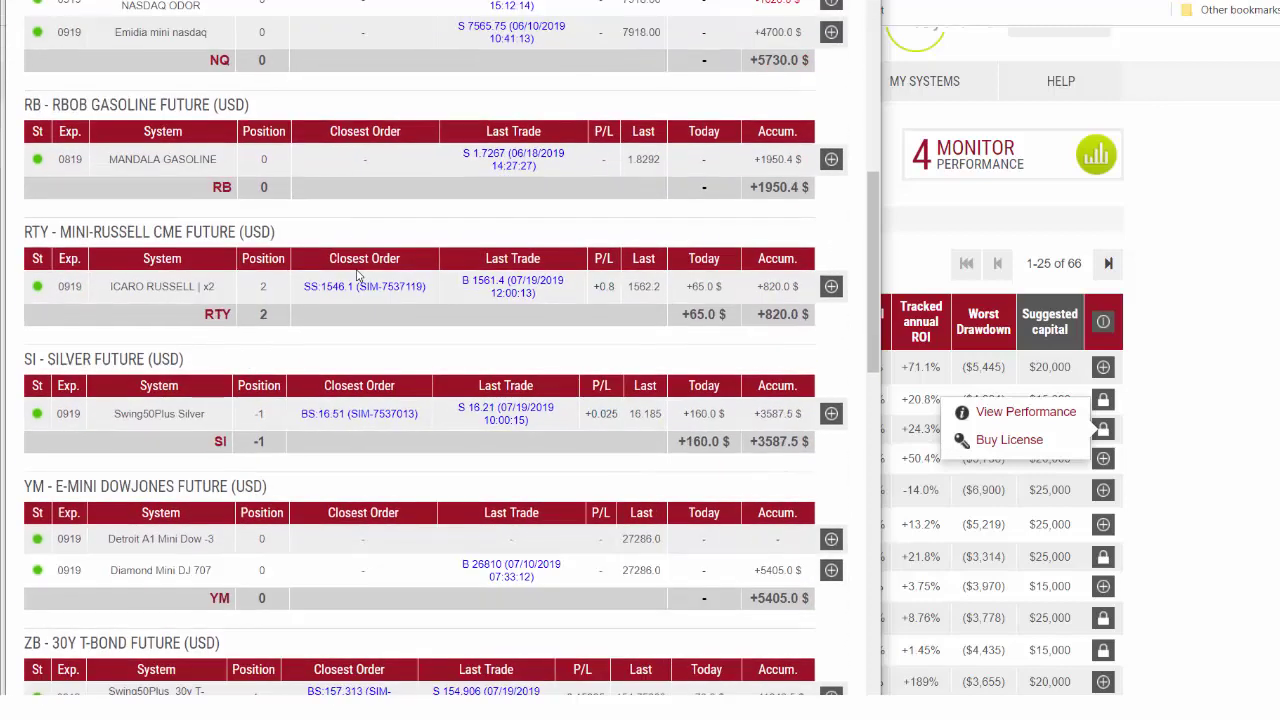
{"action": "scroll", "coordinate": [357, 276], "scroll_direction": "down", "scroll_amount": 2}
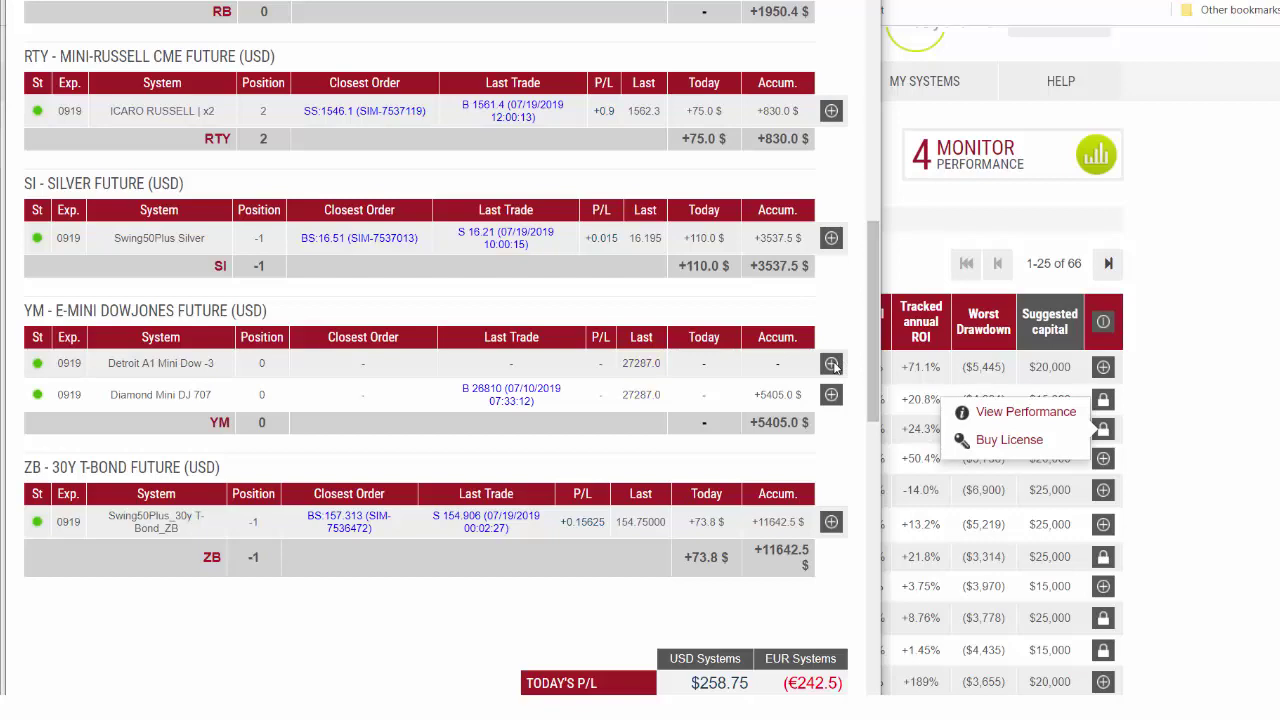
- Extend the Detroit A1 Mini Dow -3 license, selecting 2 Units on the monthly subscription
{"action": "left_click", "coordinate": [831, 364]}
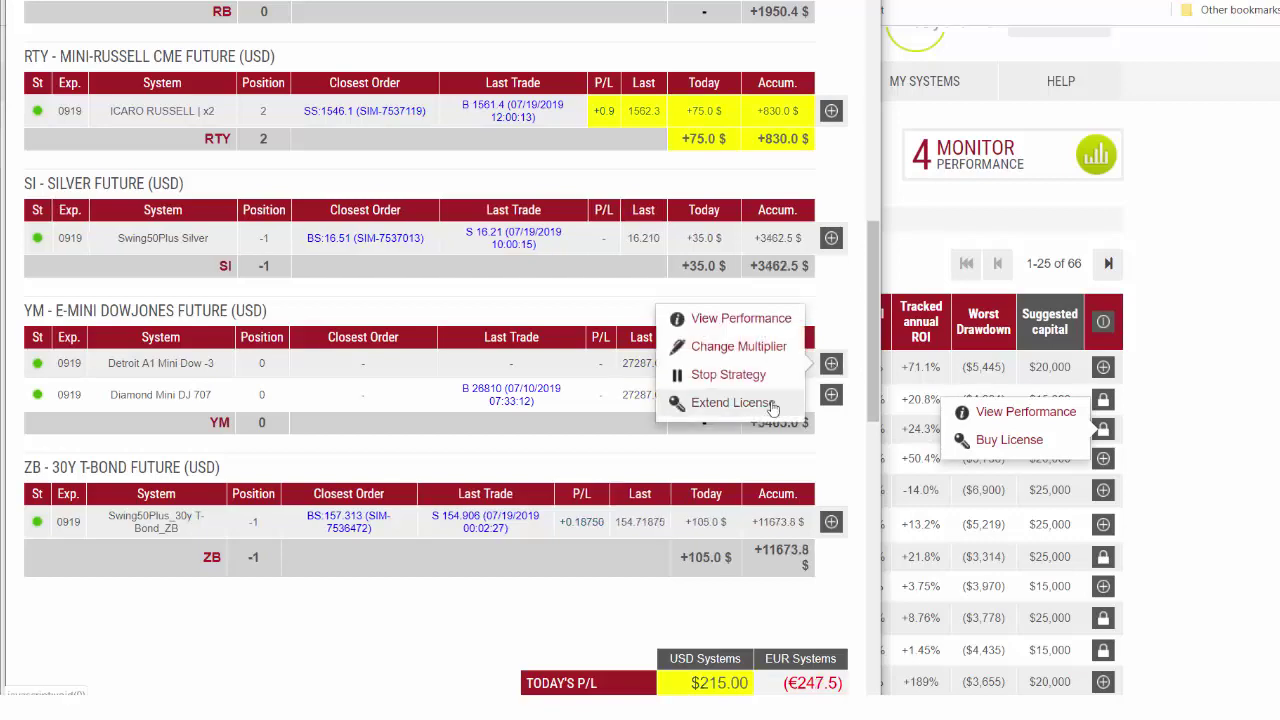
{"action": "left_click", "coordinate": [772, 404]}
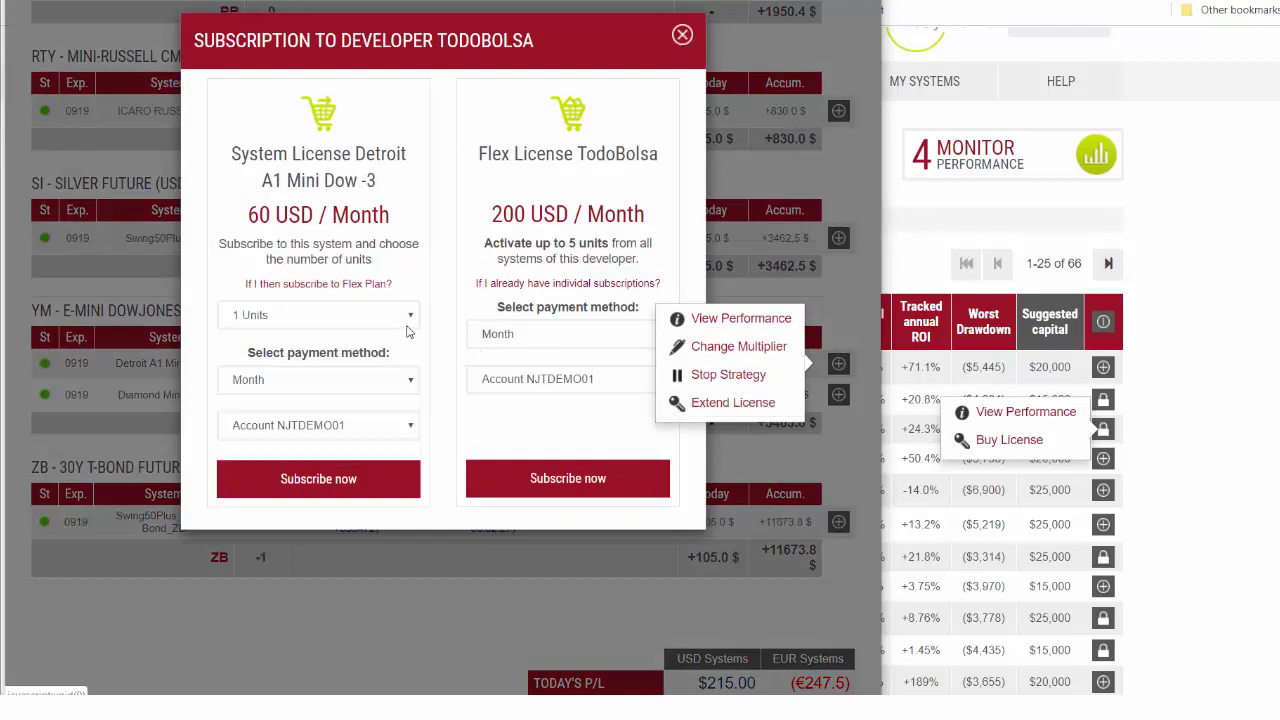
{"action": "left_click", "coordinate": [410, 316]}
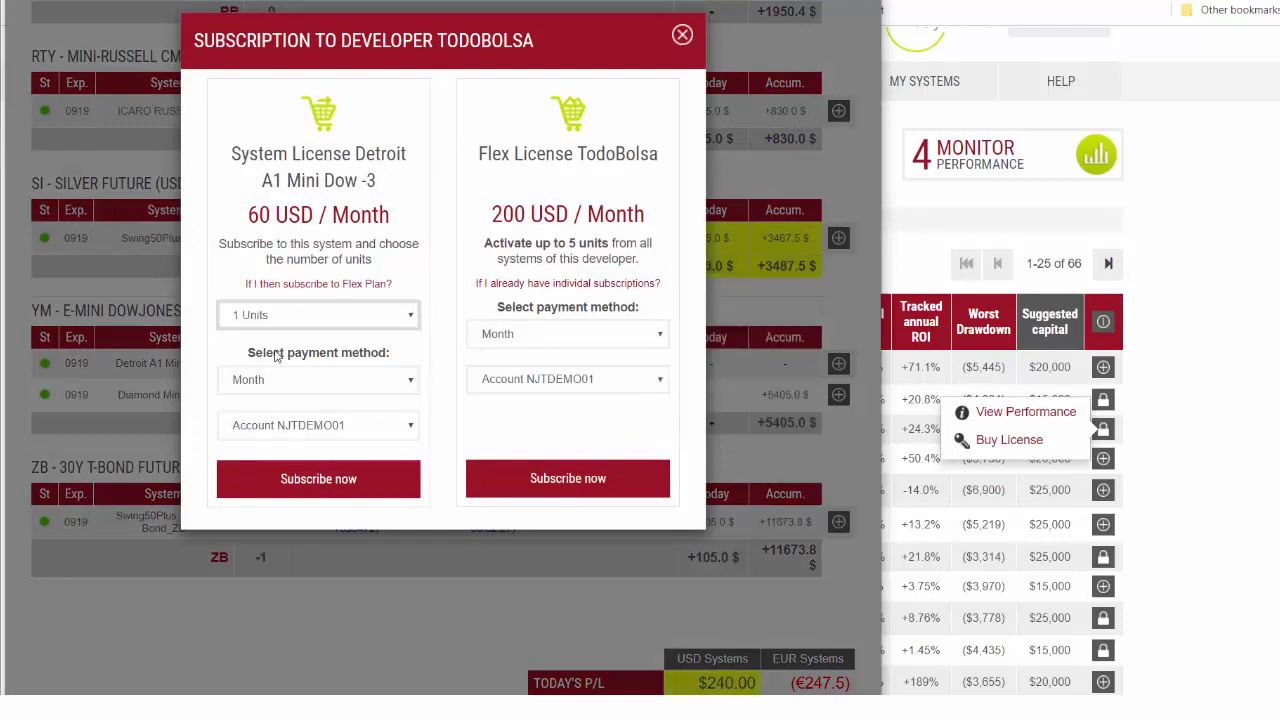
{"action": "left_click", "coordinate": [277, 356]}
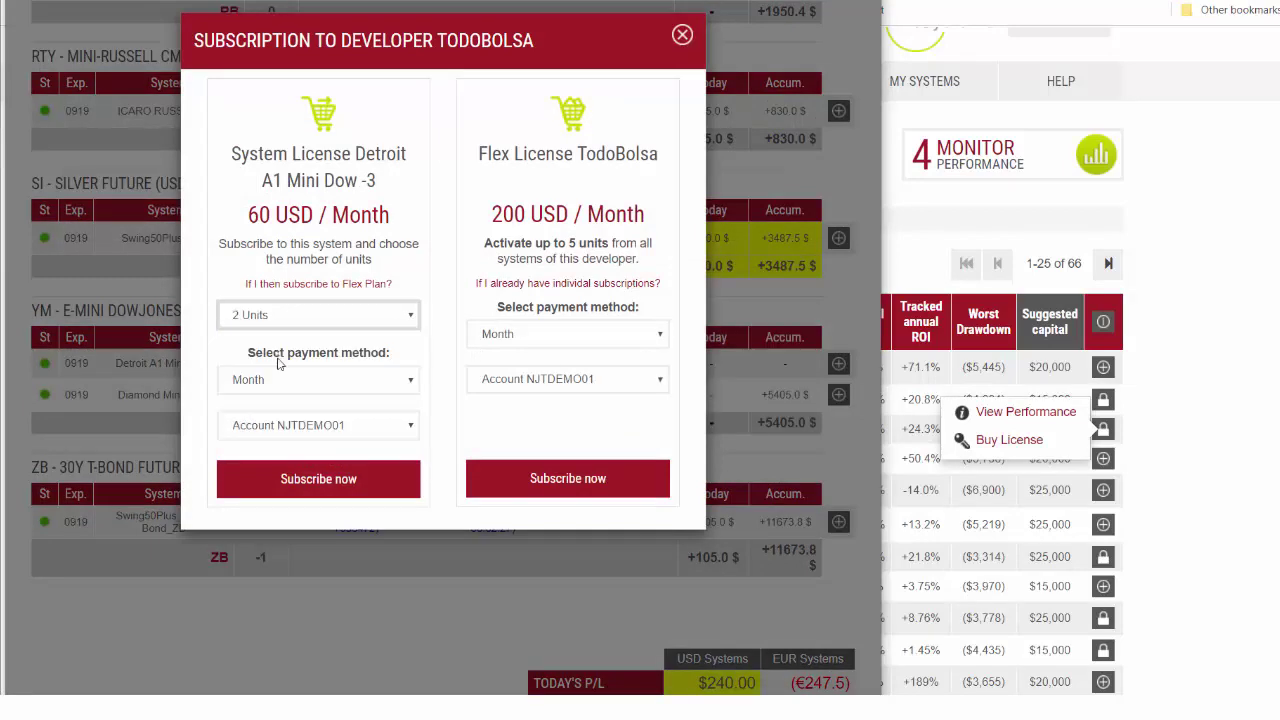
{"action": "left_click", "coordinate": [318, 479]}
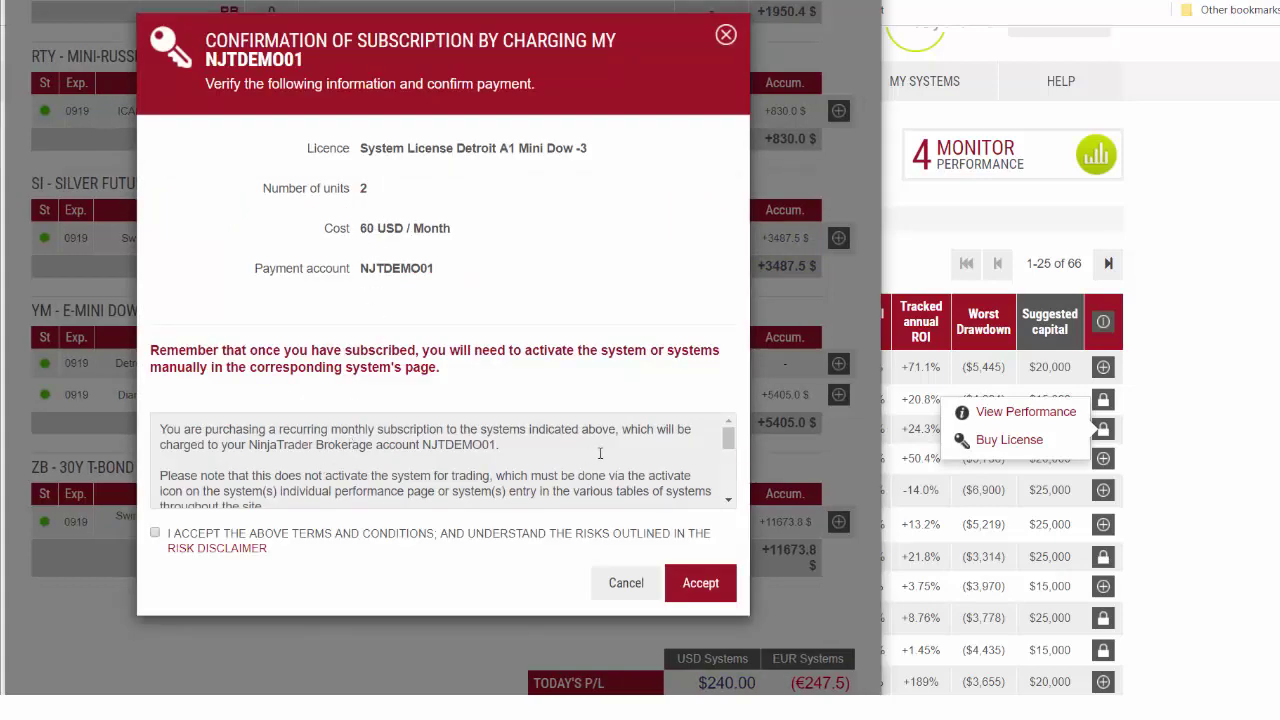
- Accept the terms, pay the $23.00 pro-rated extension, and close the License Purchased notice
{"action": "scroll", "coordinate": [698, 453], "scroll_direction": "down", "scroll_amount": 5}
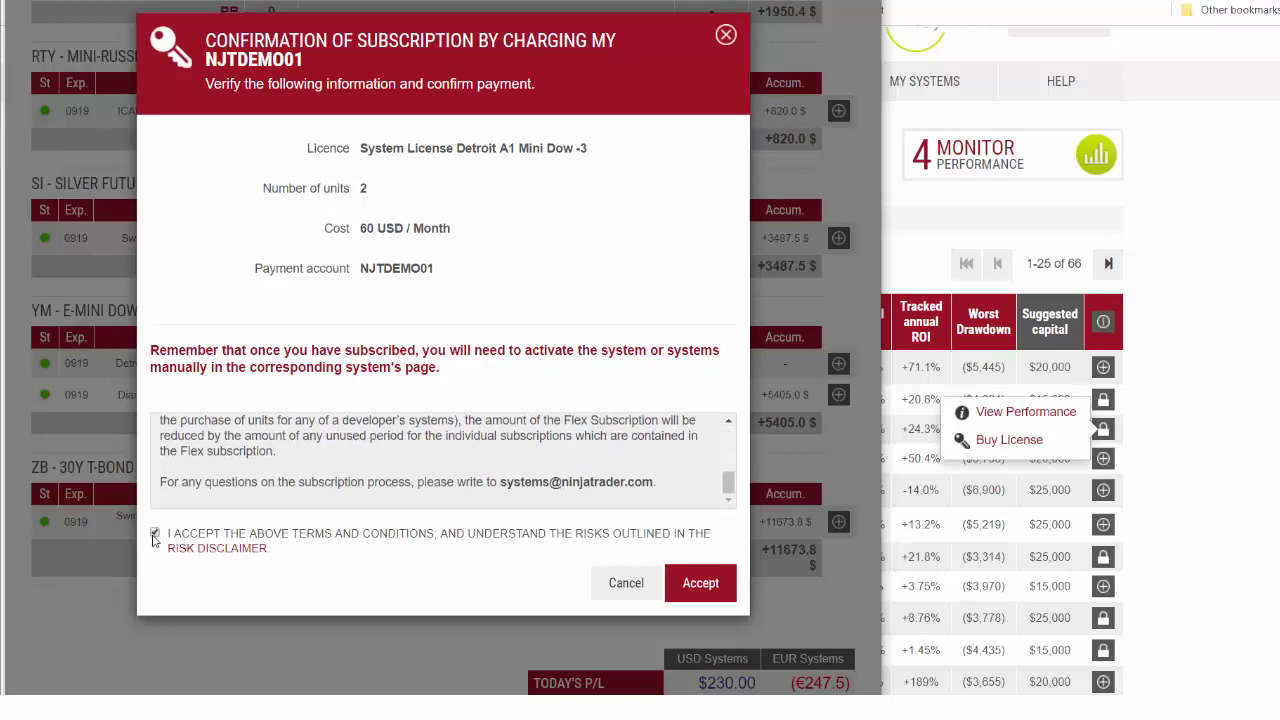
{"action": "left_click", "coordinate": [704, 584]}
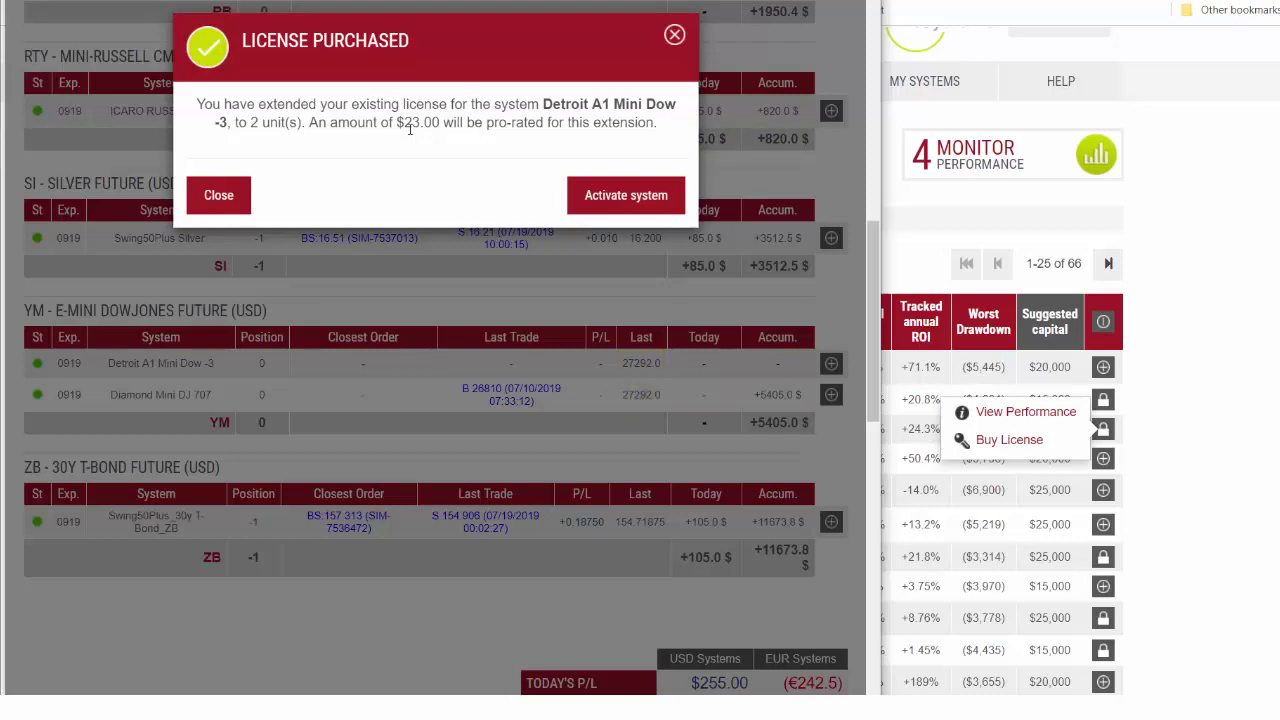
{"action": "left_click", "coordinate": [791, 157]}
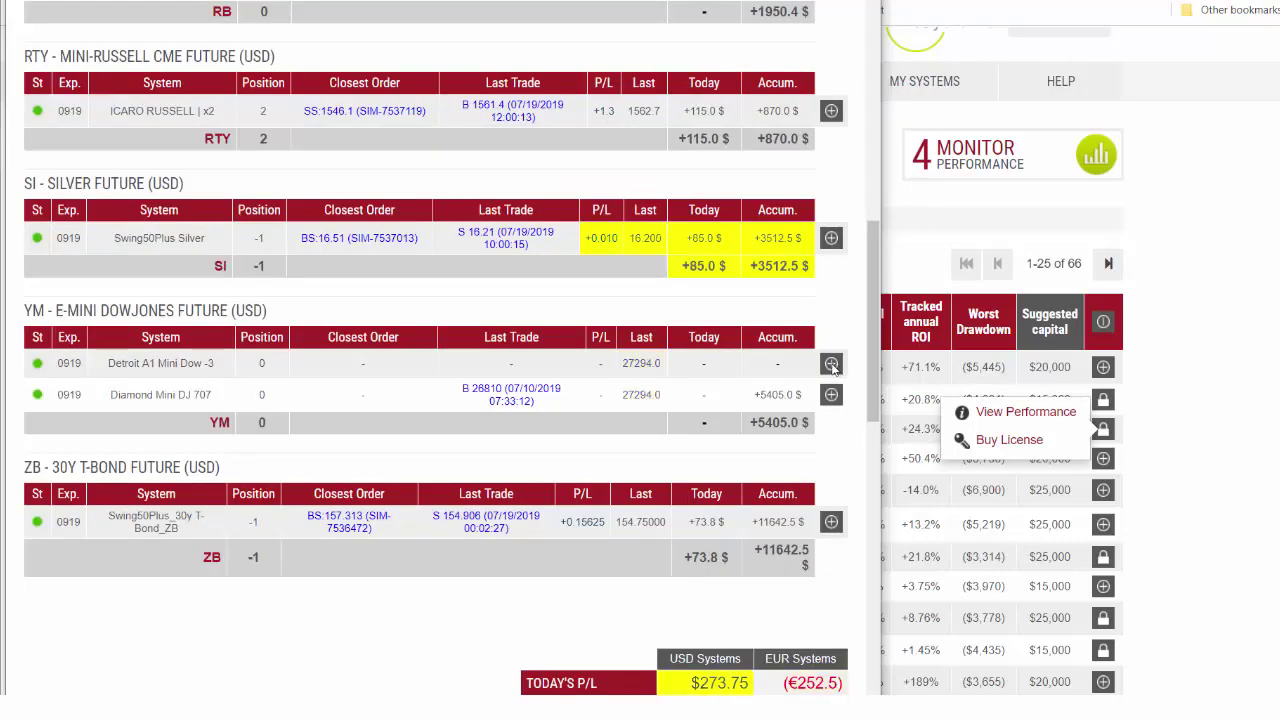
- Raise the multiplier to 2 via Change Multiplier, accept the terms, and confirm with Modify
{"action": "left_click", "coordinate": [831, 366]}
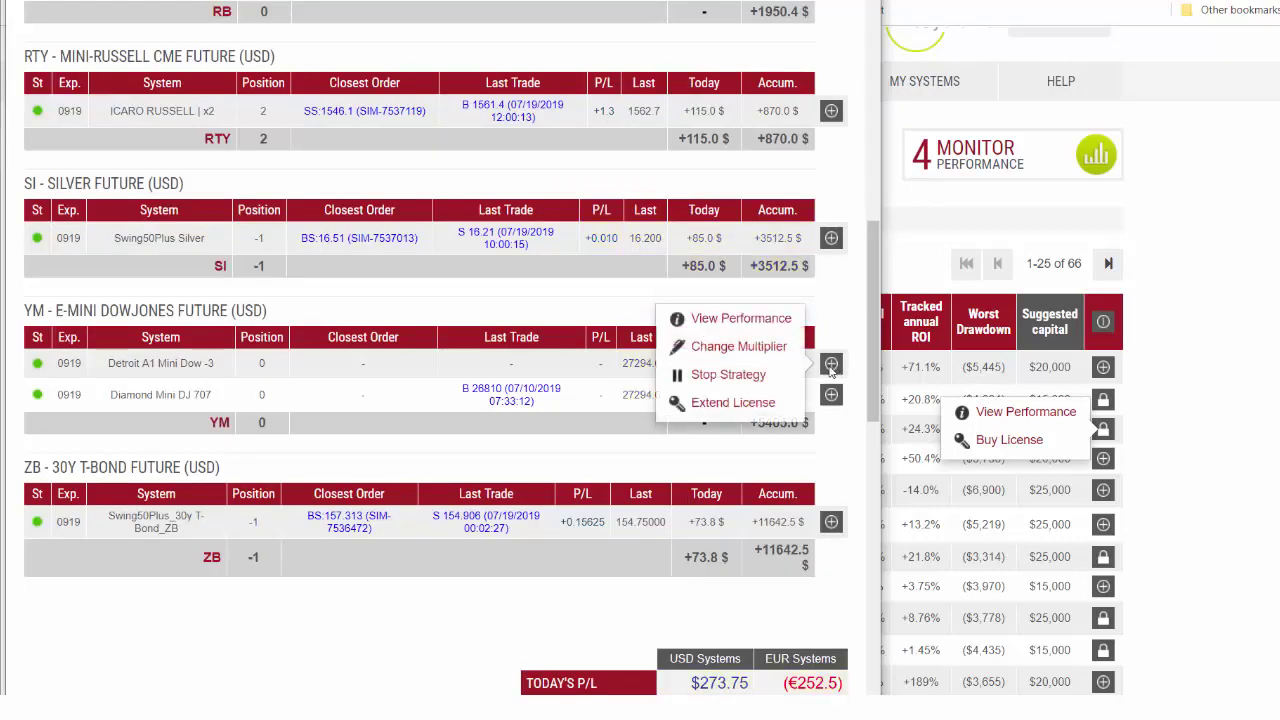
{"action": "left_click", "coordinate": [741, 321]}
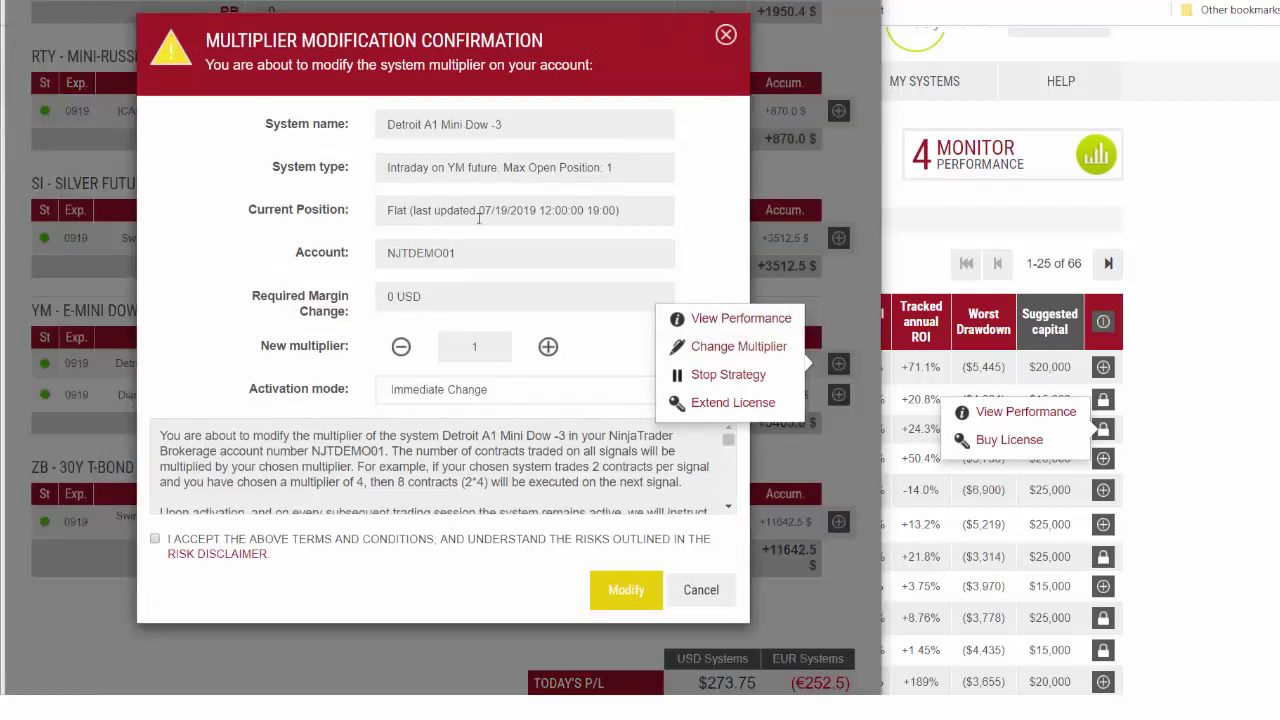
{"action": "left_click", "coordinate": [548, 347]}
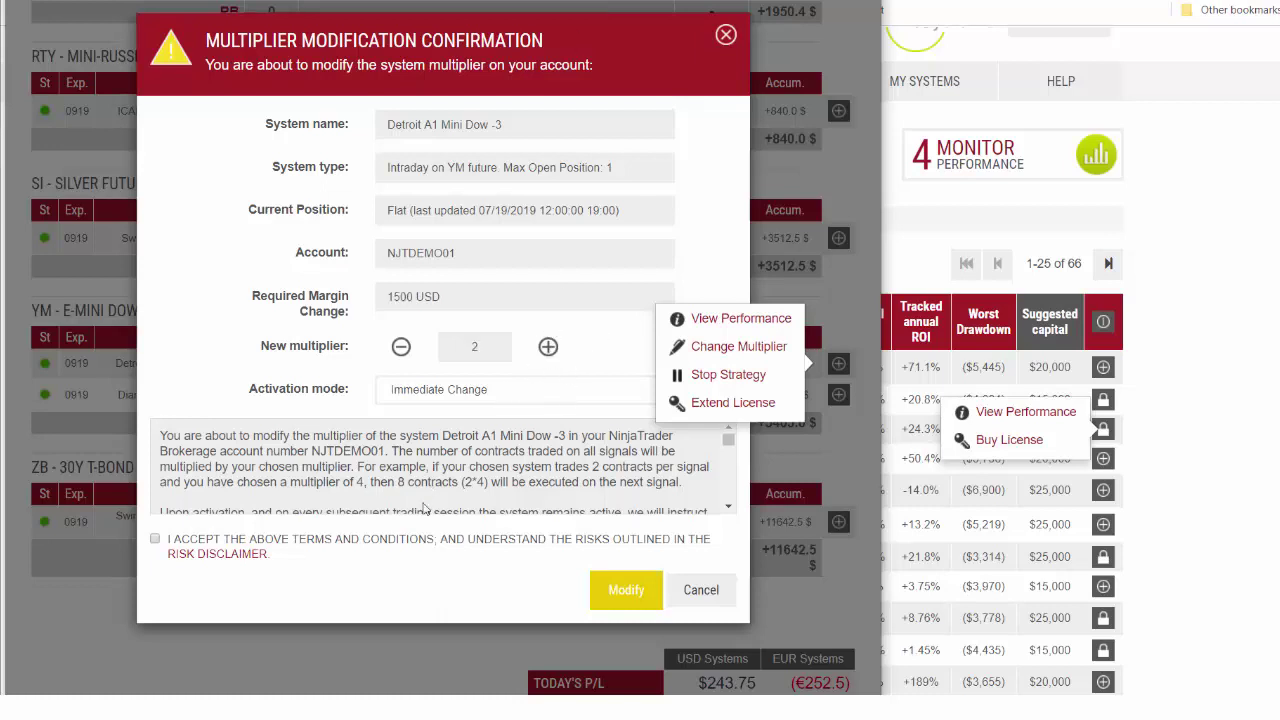
{"action": "left_click_drag", "start_coordinate": [728, 440], "coordinate": [728, 495]}
{"action": "left_click", "coordinate": [156, 540]}
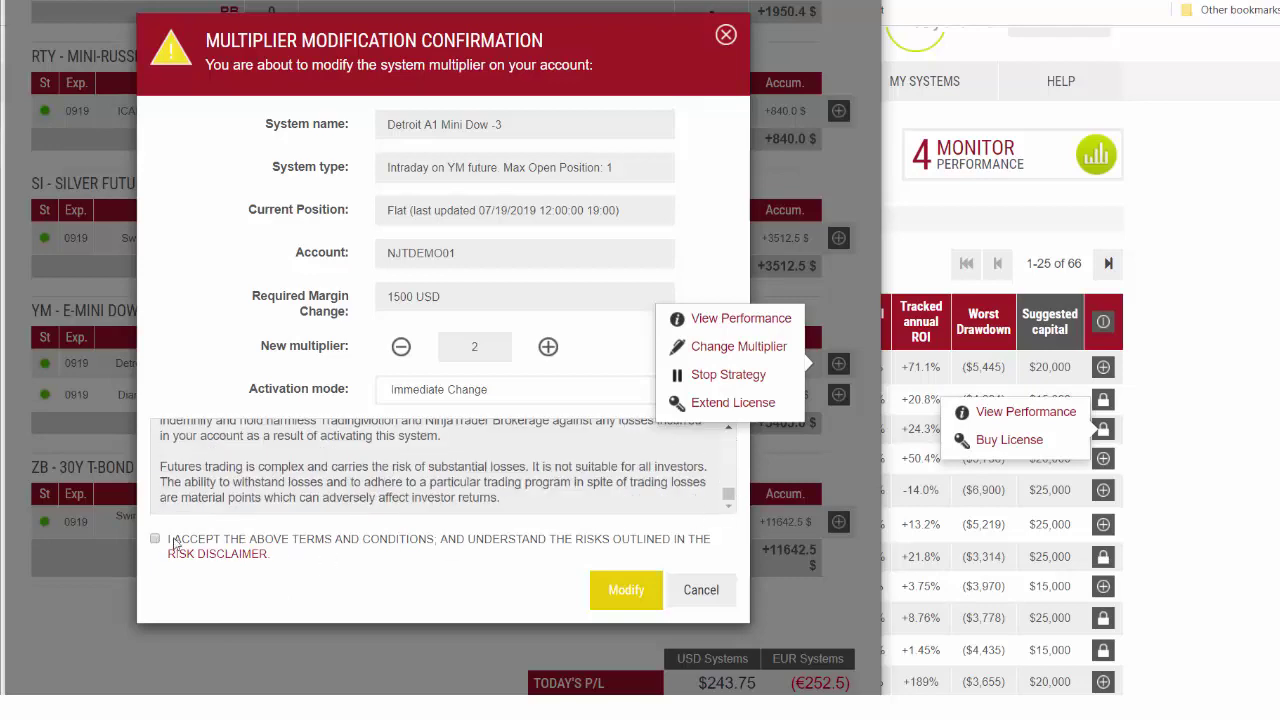
{"action": "left_click", "coordinate": [627, 592]}
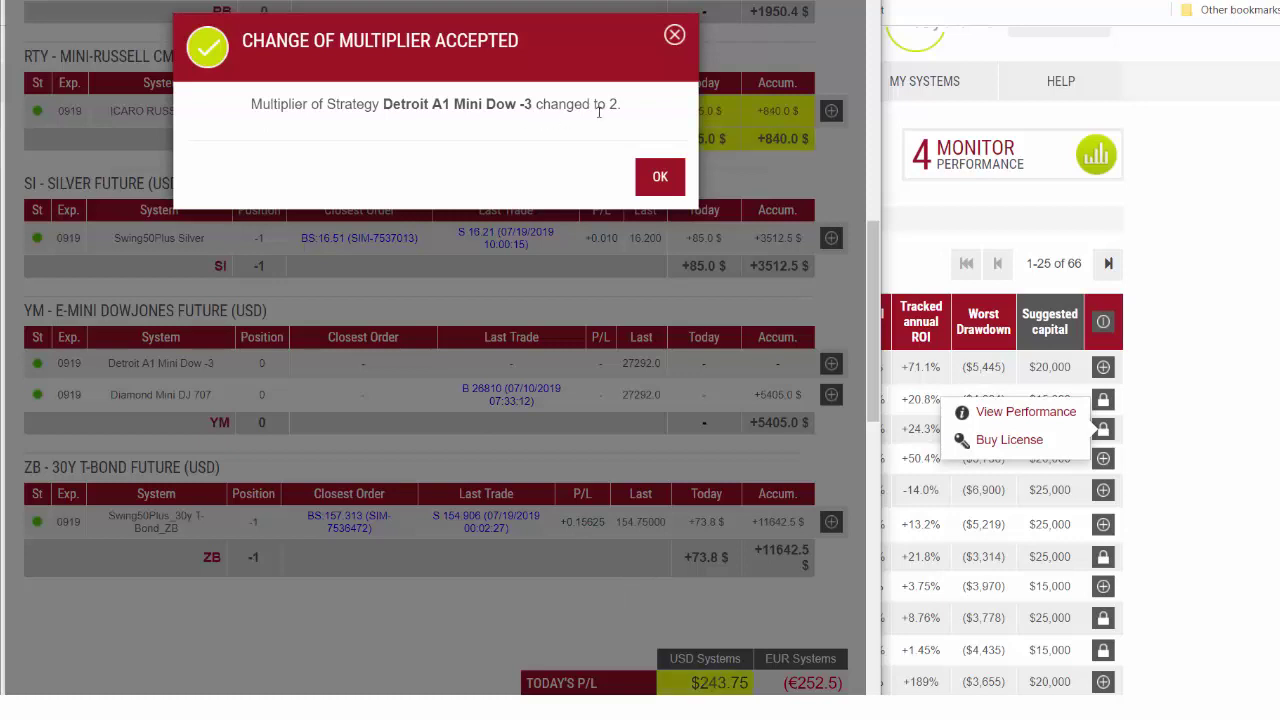
- Dismiss the multiplier notice and choose Stop Strategy for Detroit A1 Mini Dow -3 | x2 in the YM table
{"action": "left_click", "coordinate": [660, 177]}
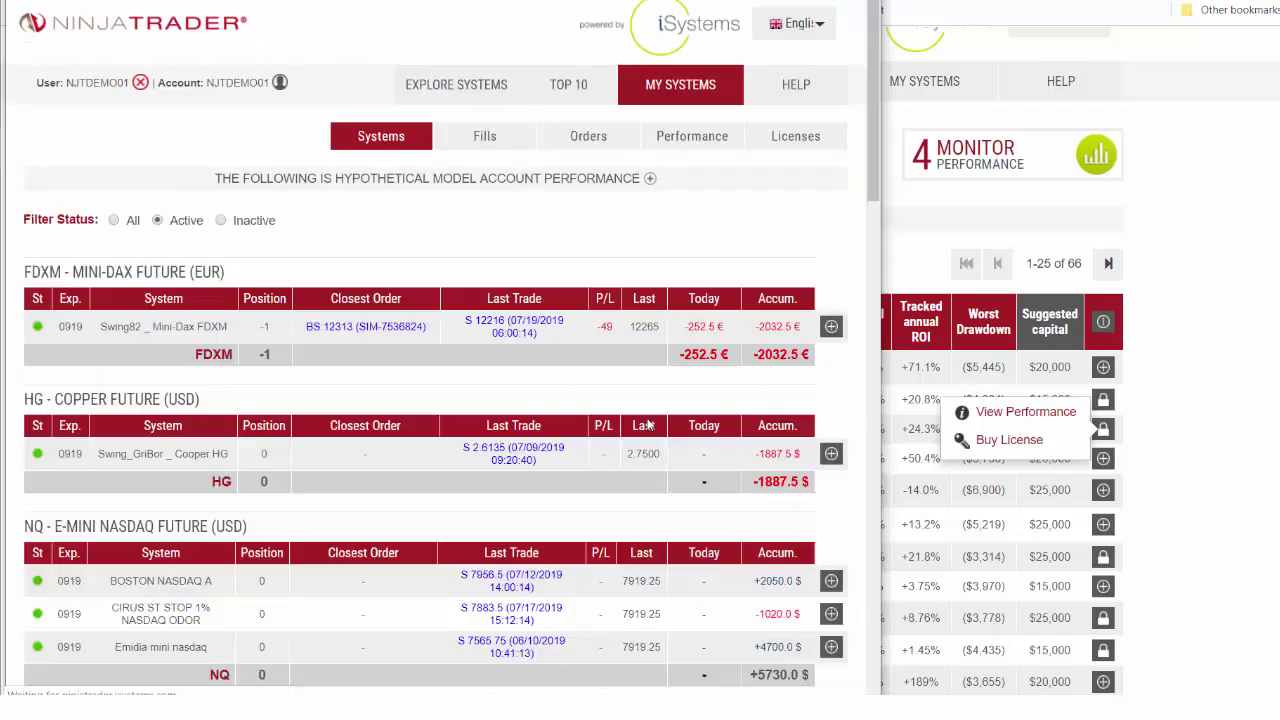
{"action": "scroll", "coordinate": [648, 424], "scroll_direction": "down", "scroll_amount": 4}
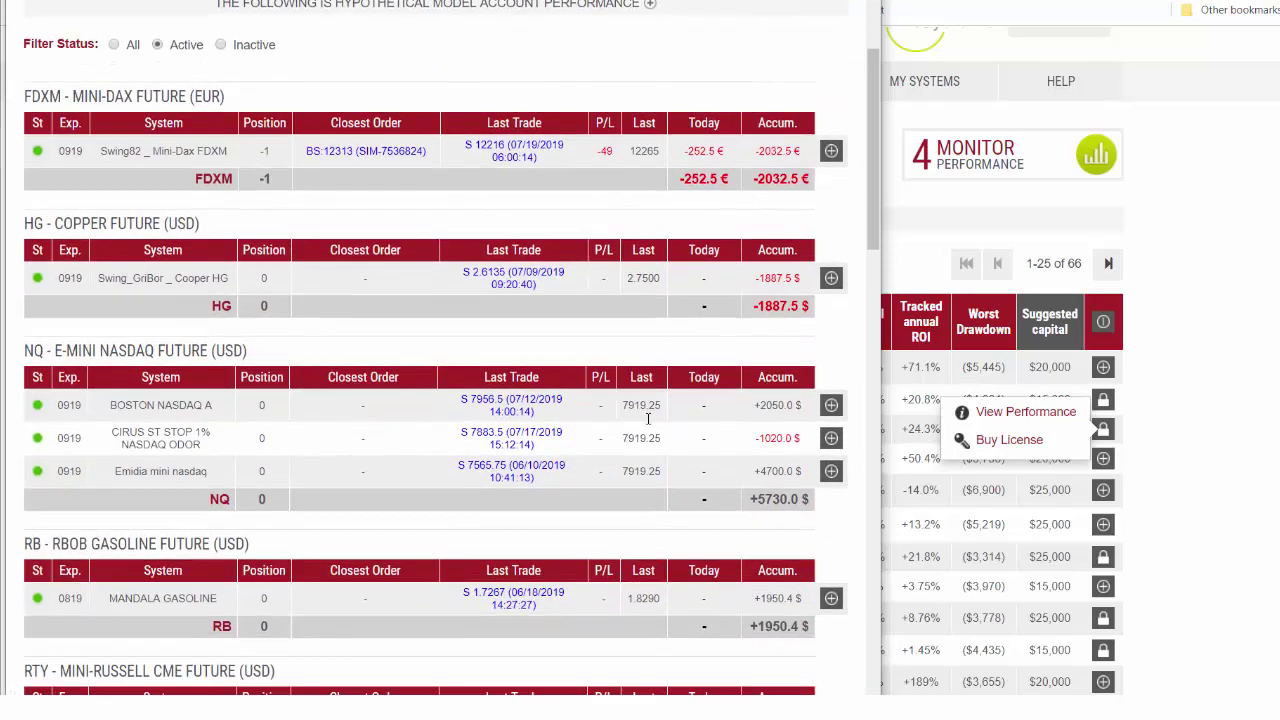
{"action": "scroll", "coordinate": [648, 420], "scroll_direction": "down", "scroll_amount": 5}
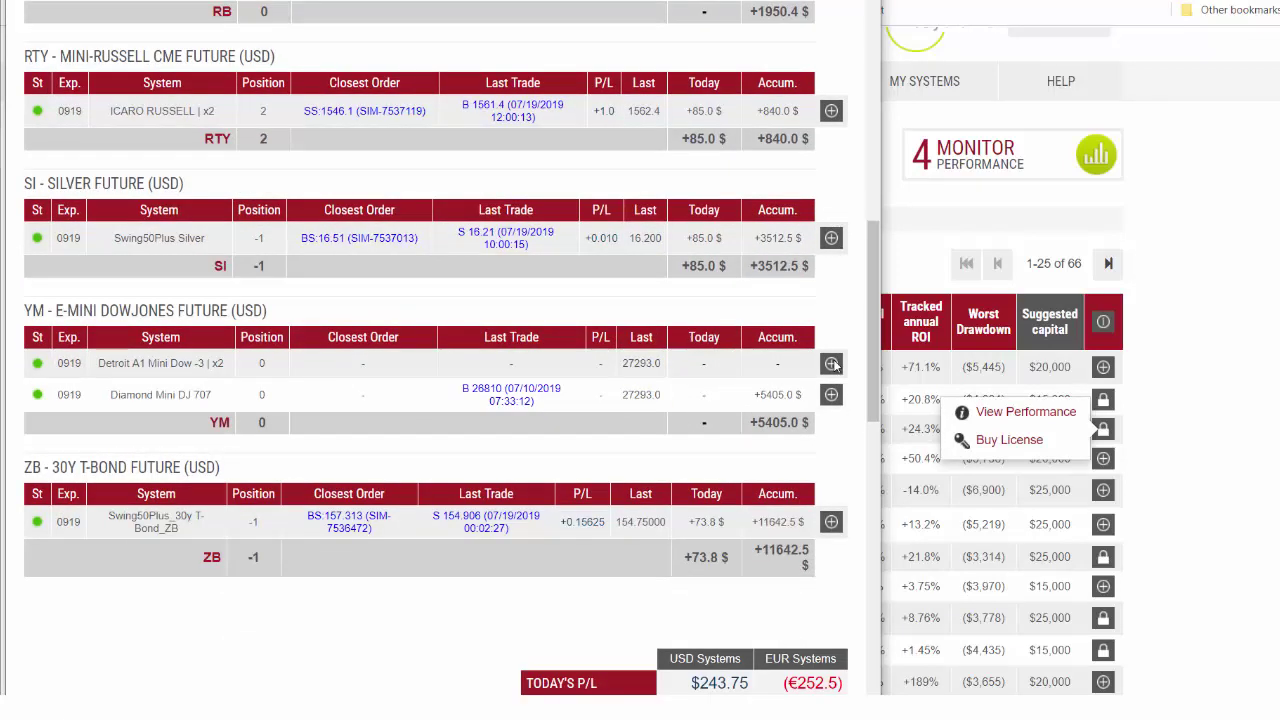
{"action": "left_click", "coordinate": [833, 365]}
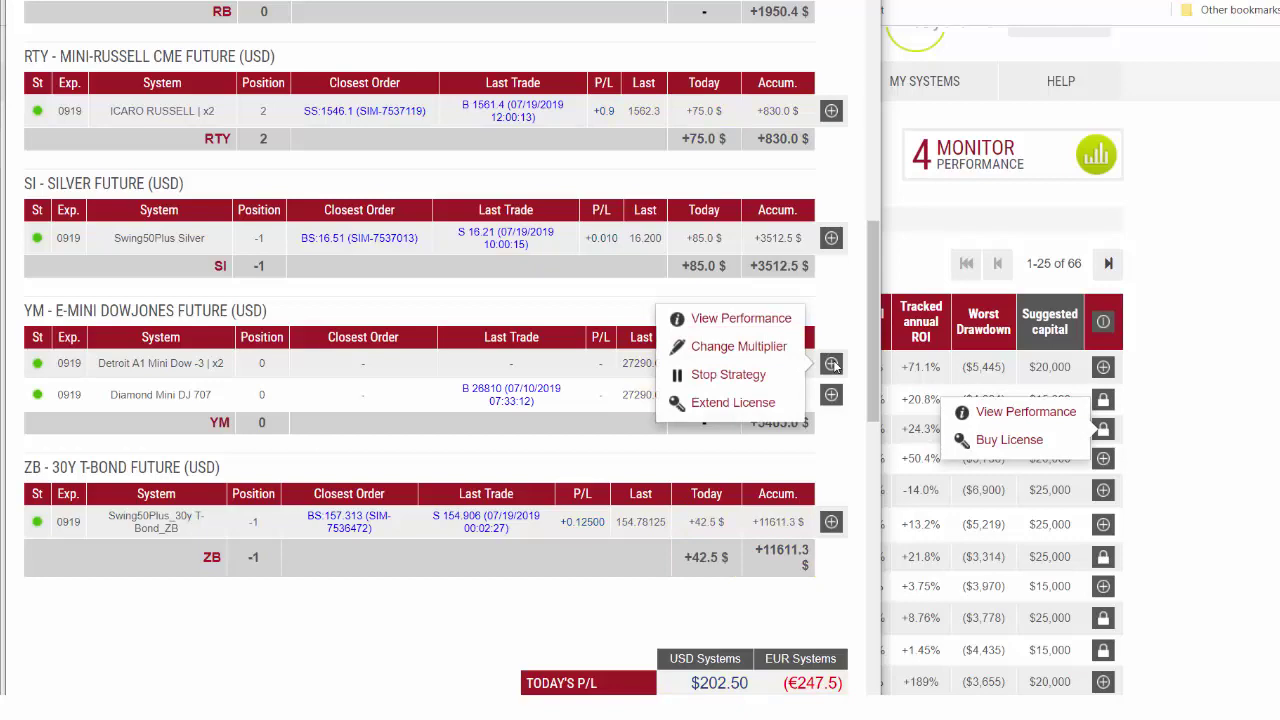
{"action": "left_click", "coordinate": [757, 377]}
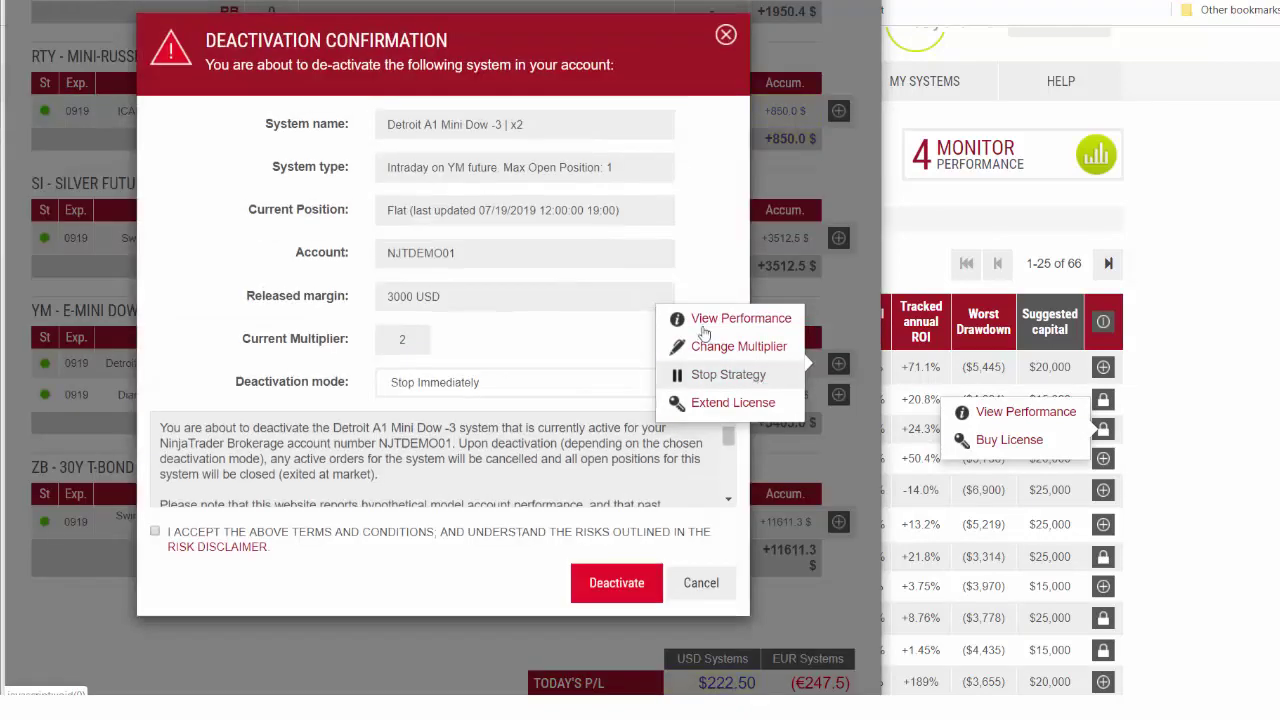
- Deactivate Detroit A1 Mini Dow -3 | x2 with Stop Immediately, accepting the terms
{"action": "left_click", "coordinate": [652, 389]}
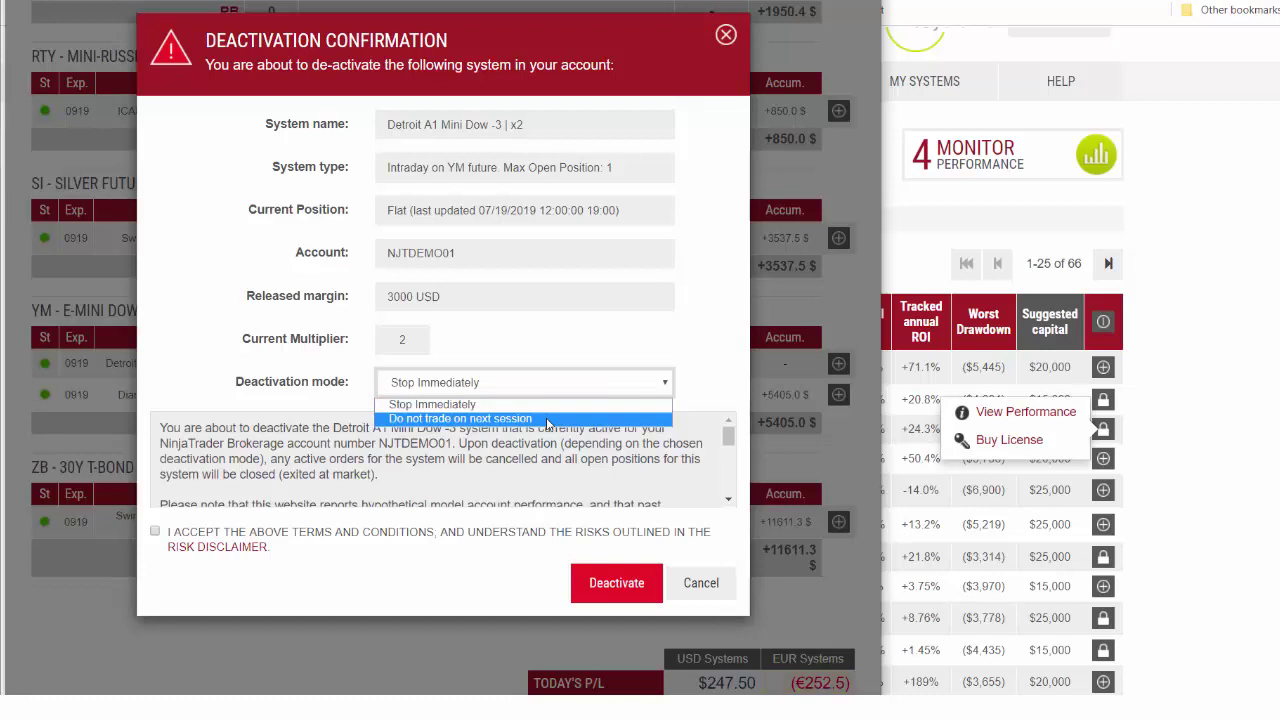
{"action": "left_click", "coordinate": [447, 405]}
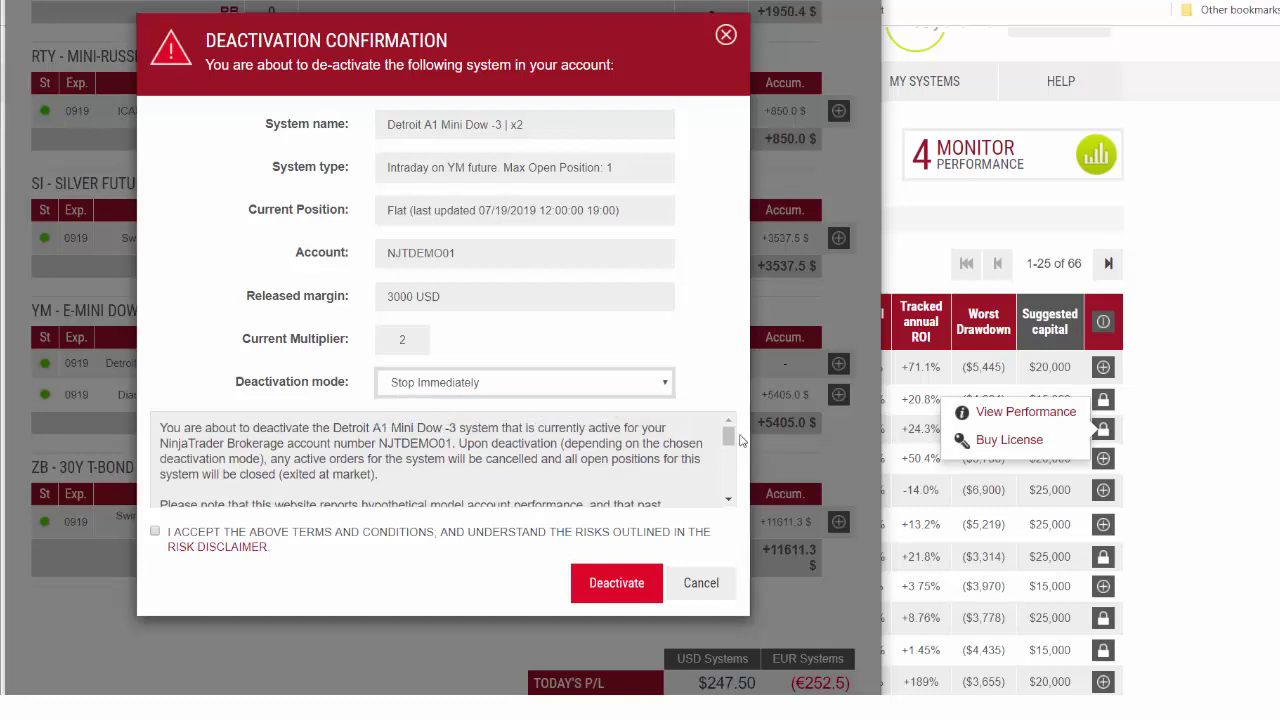
{"action": "scroll", "coordinate": [728, 438], "scroll_direction": "down", "scroll_amount": 5}
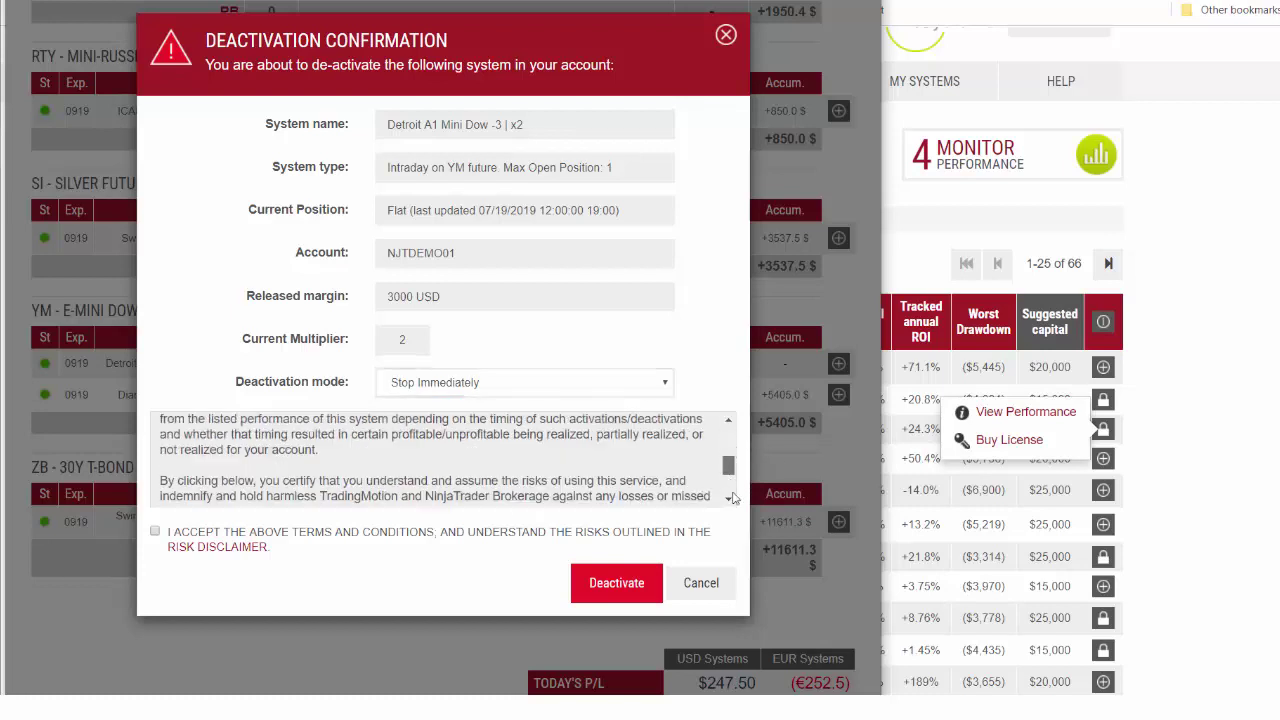
{"action": "left_click", "coordinate": [155, 532]}
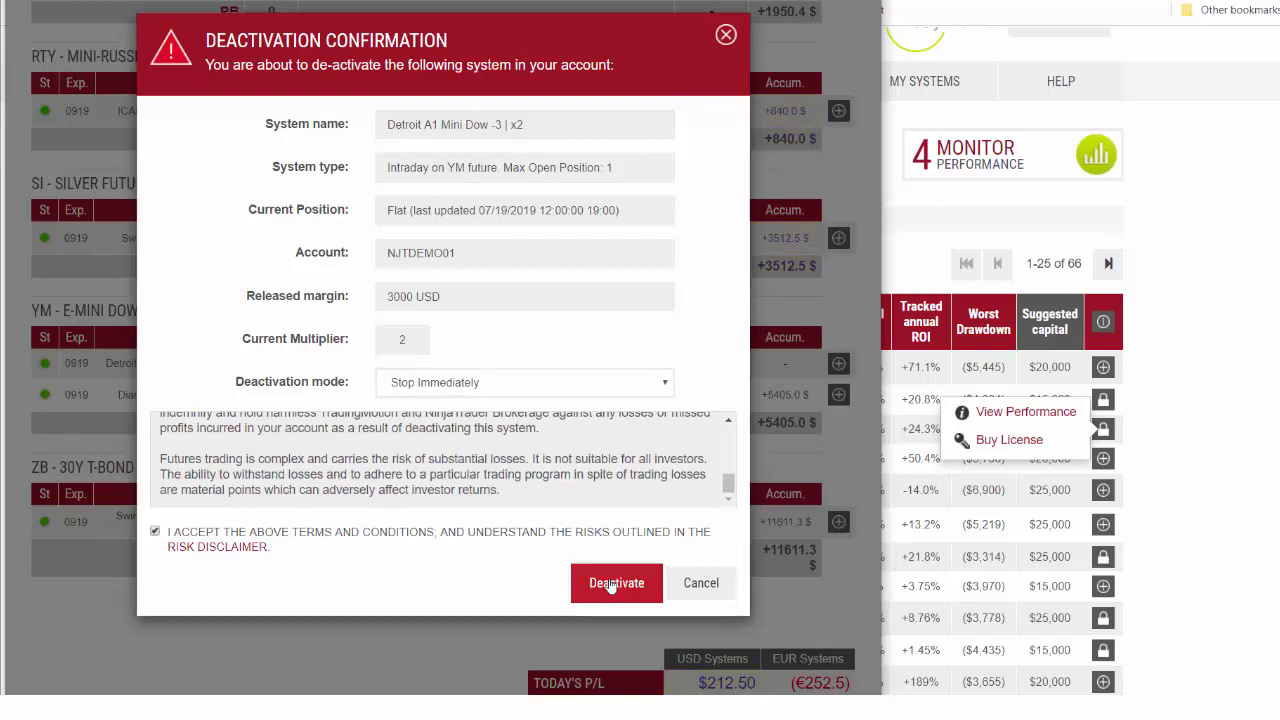
{"action": "left_click", "coordinate": [612, 585]}
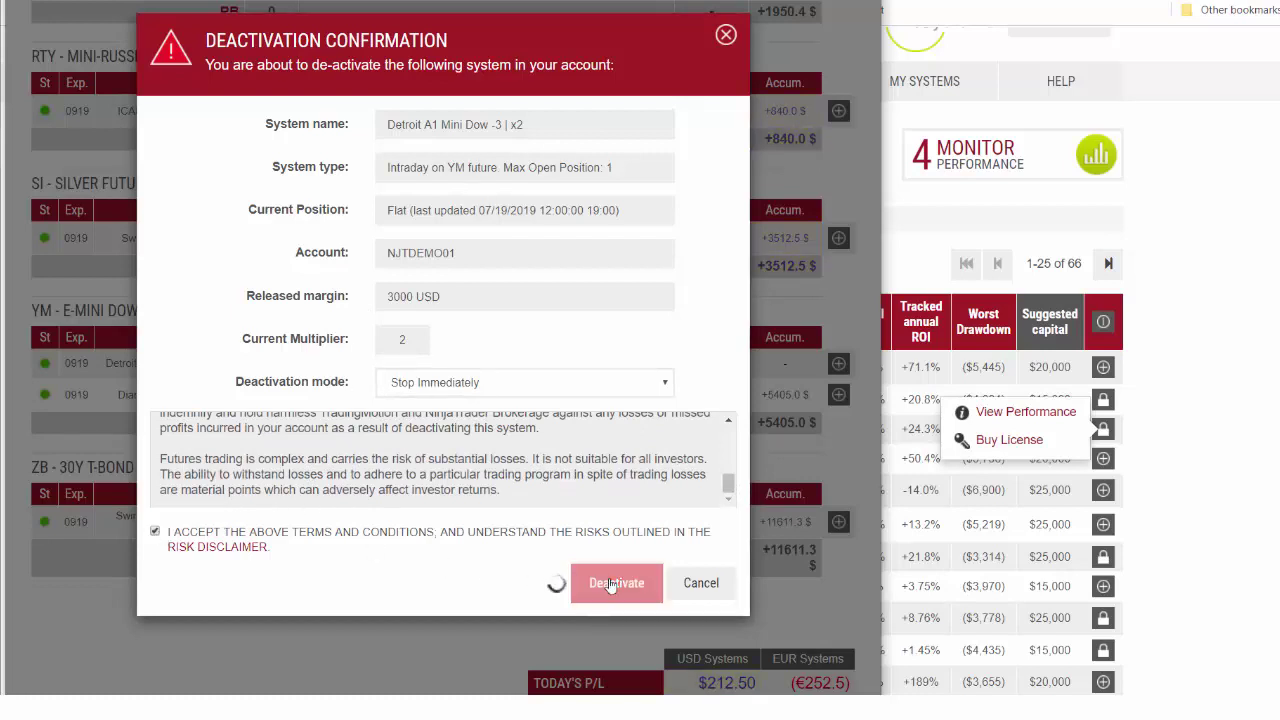